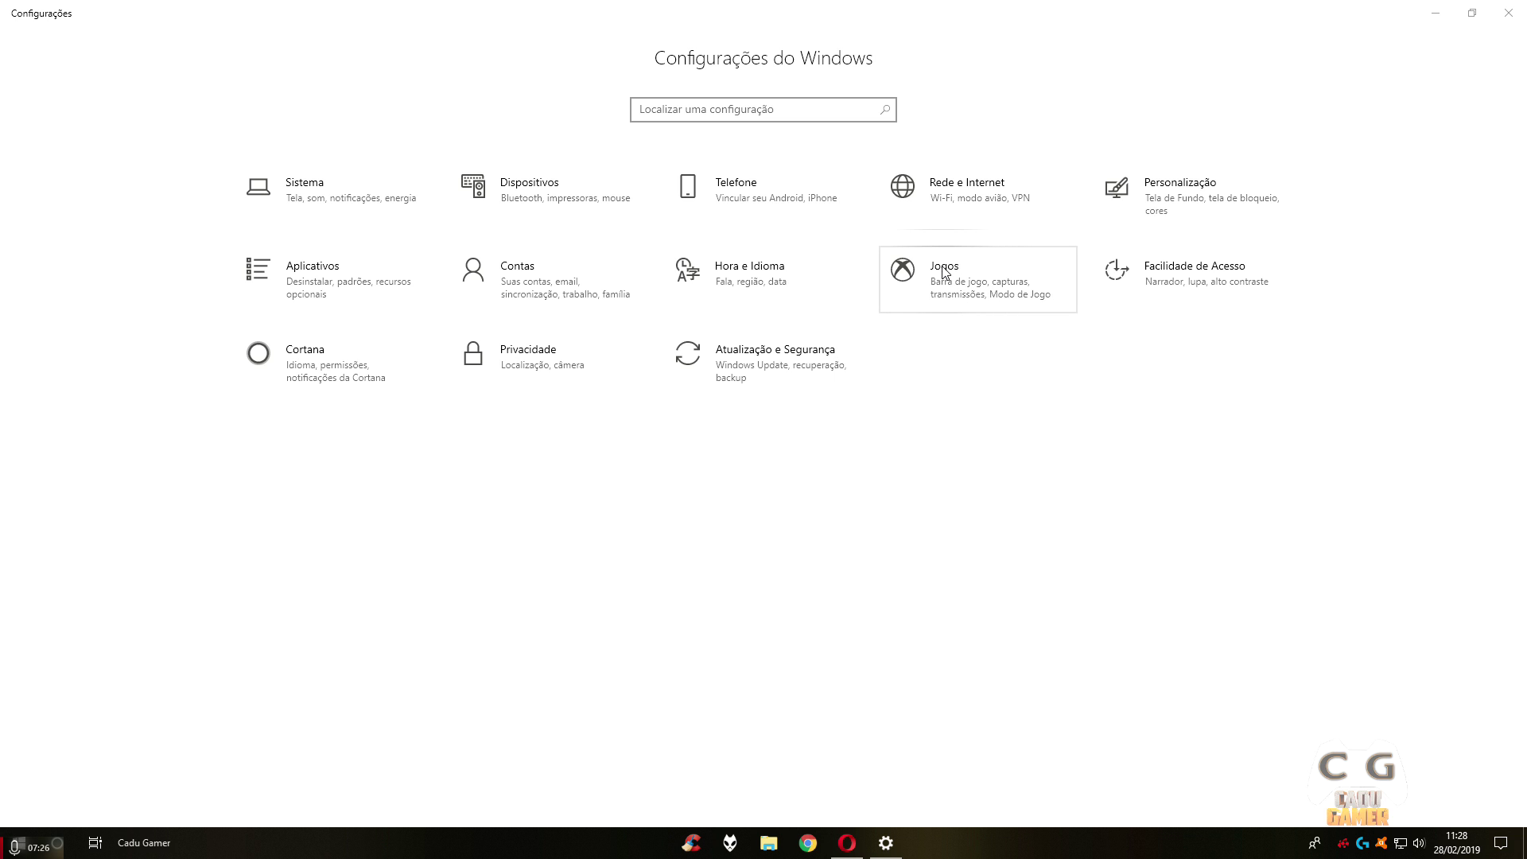
Open the Windows Update page to check the system's update status.
click(791, 341)
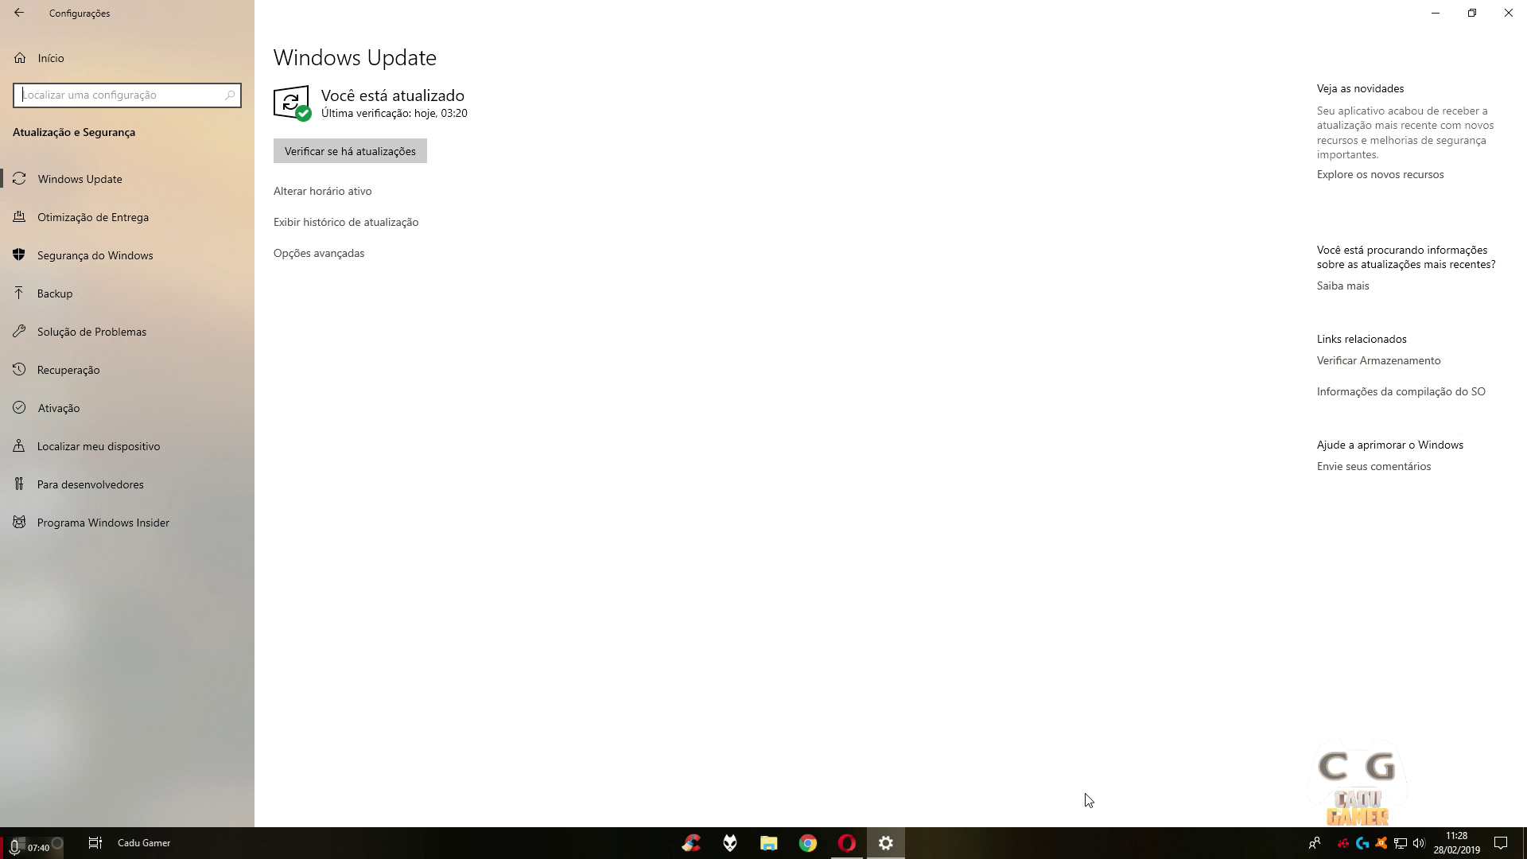
Switch to Opera, view the Windows 10 activation video's listing on the Cadu Gamer YouTube channel, and return to Settings.
click(847, 843)
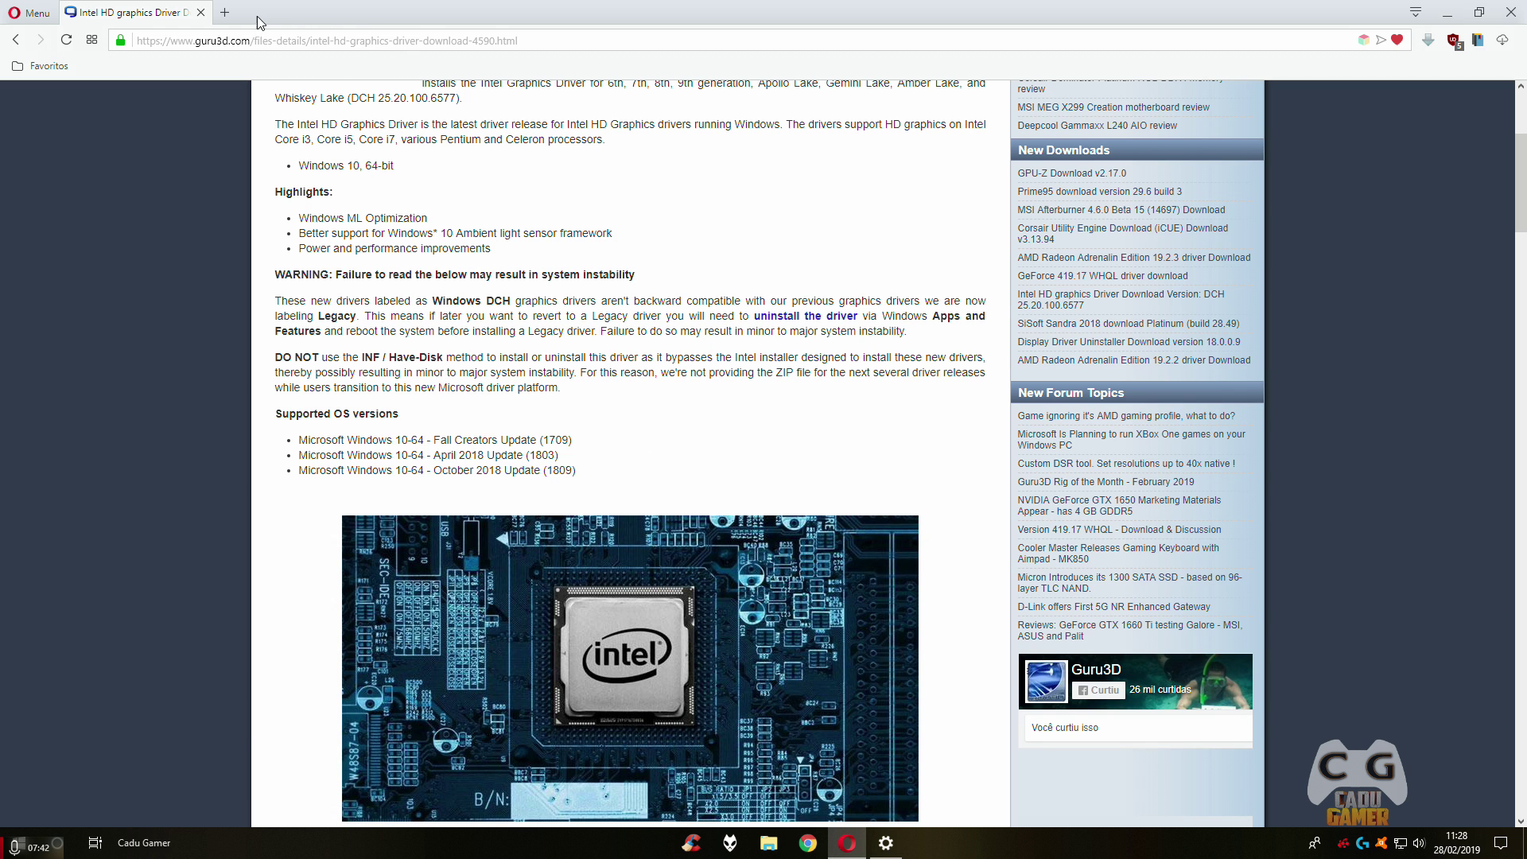
key(Home)
click(225, 13)
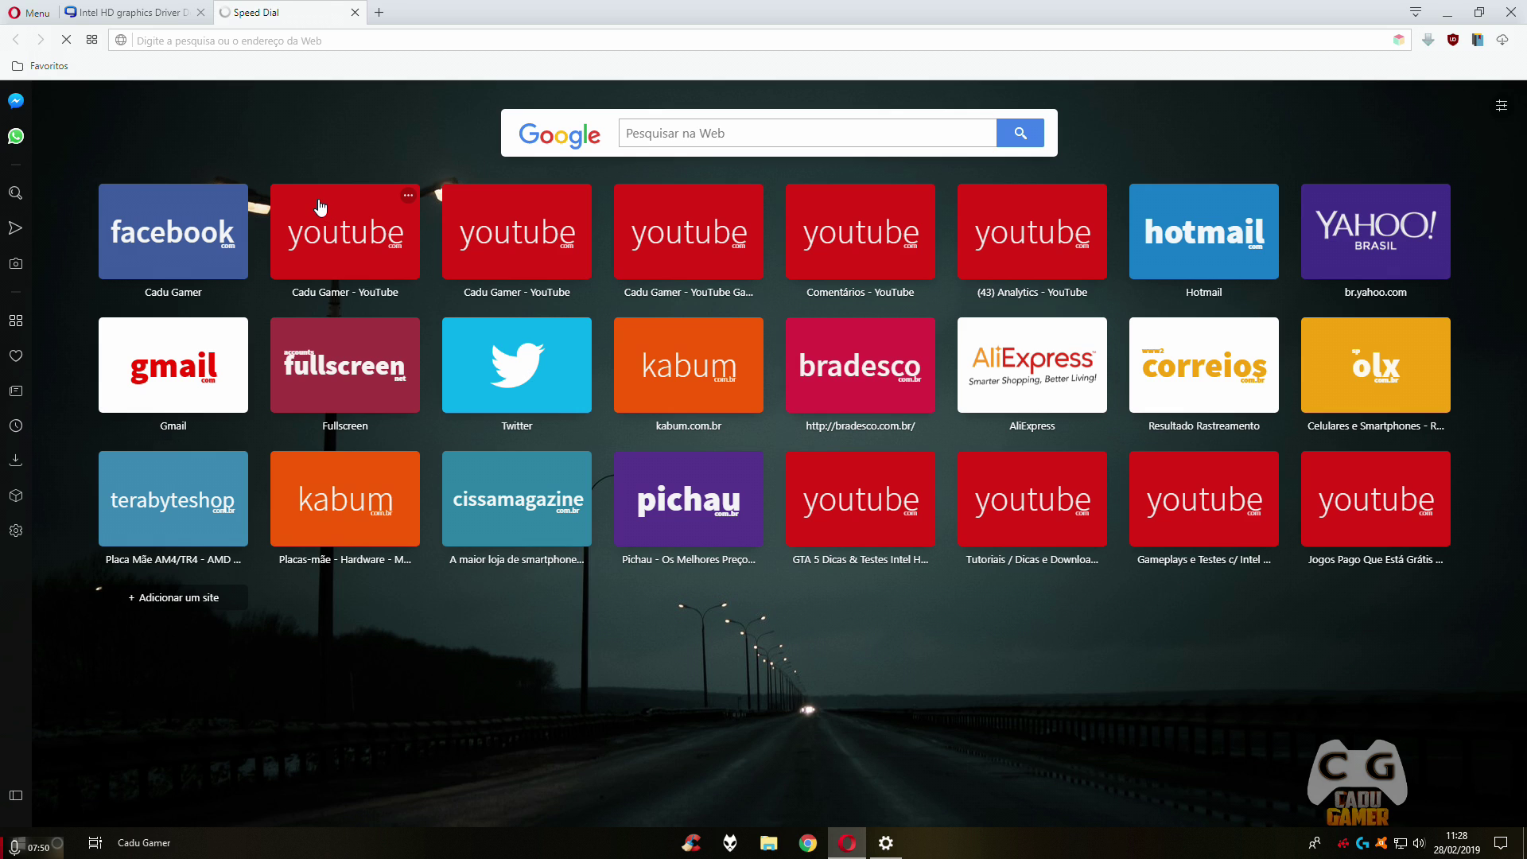
click(320, 208)
scroll(591, 398, down, 2)
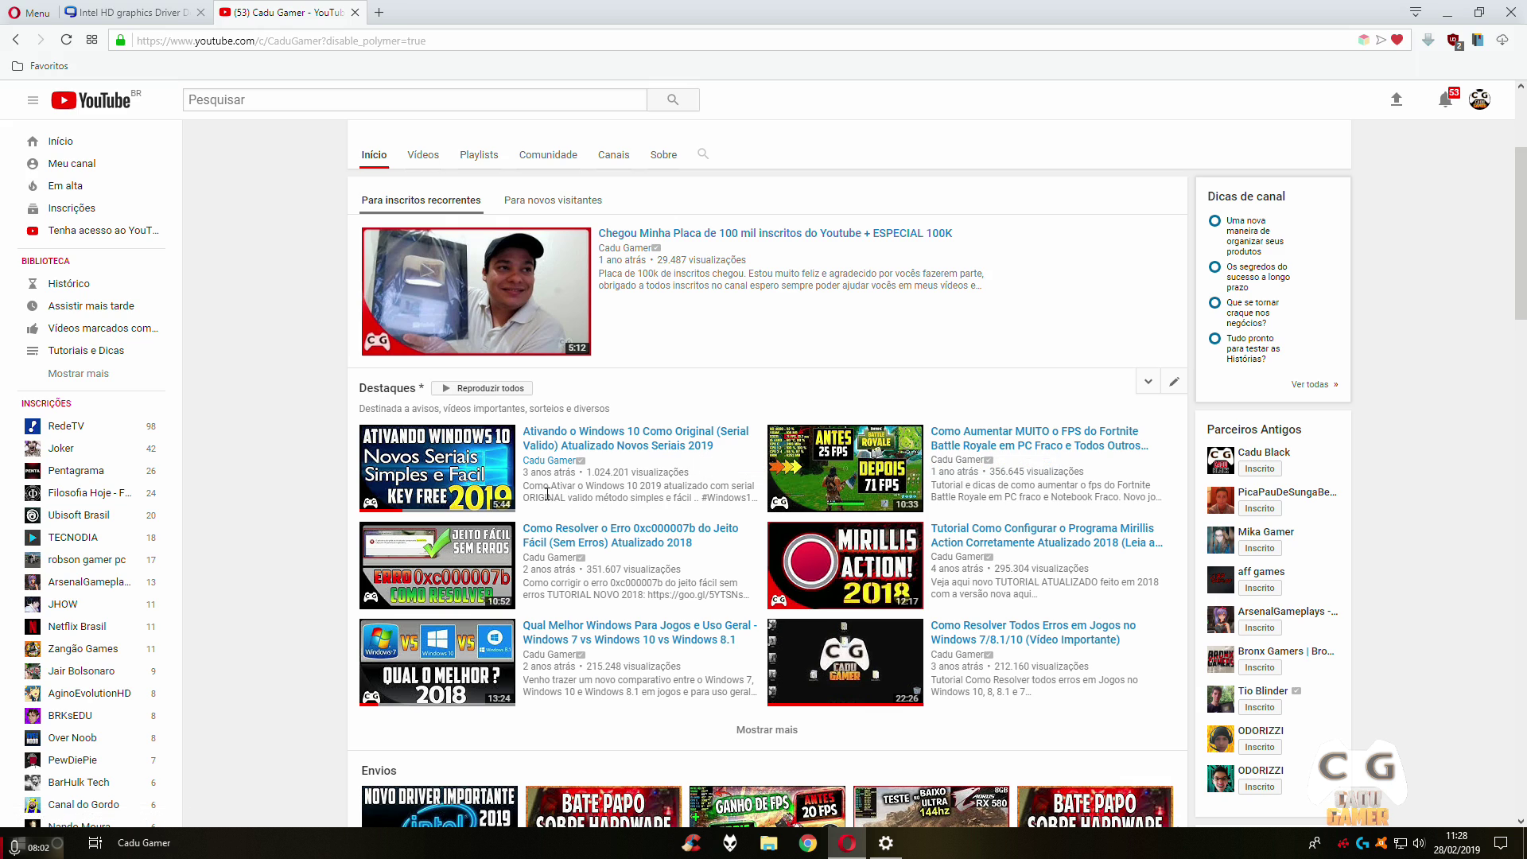
drag(542, 490, 742, 499)
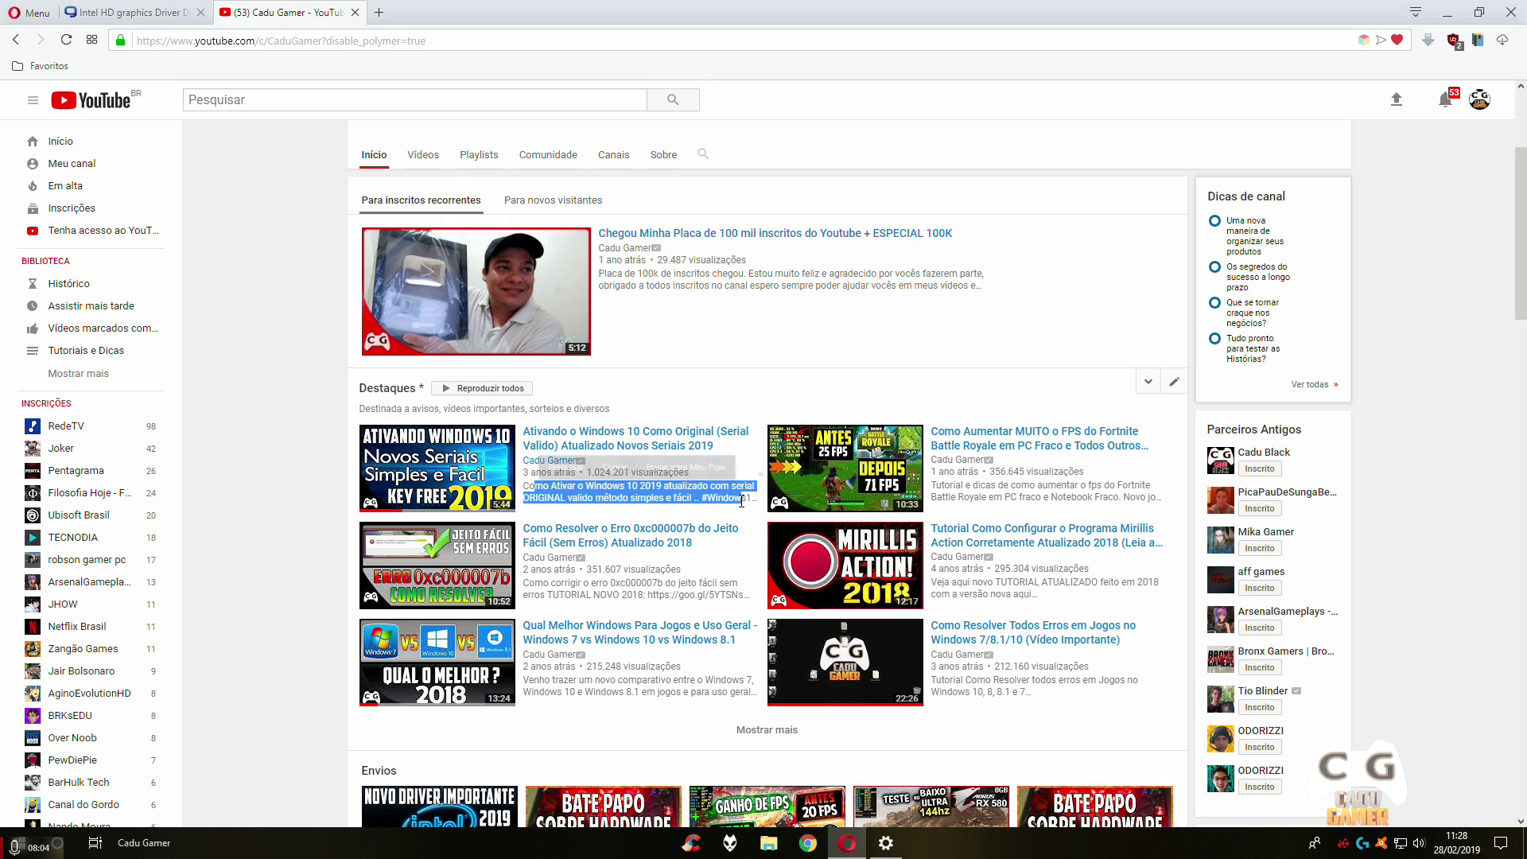
click(721, 503)
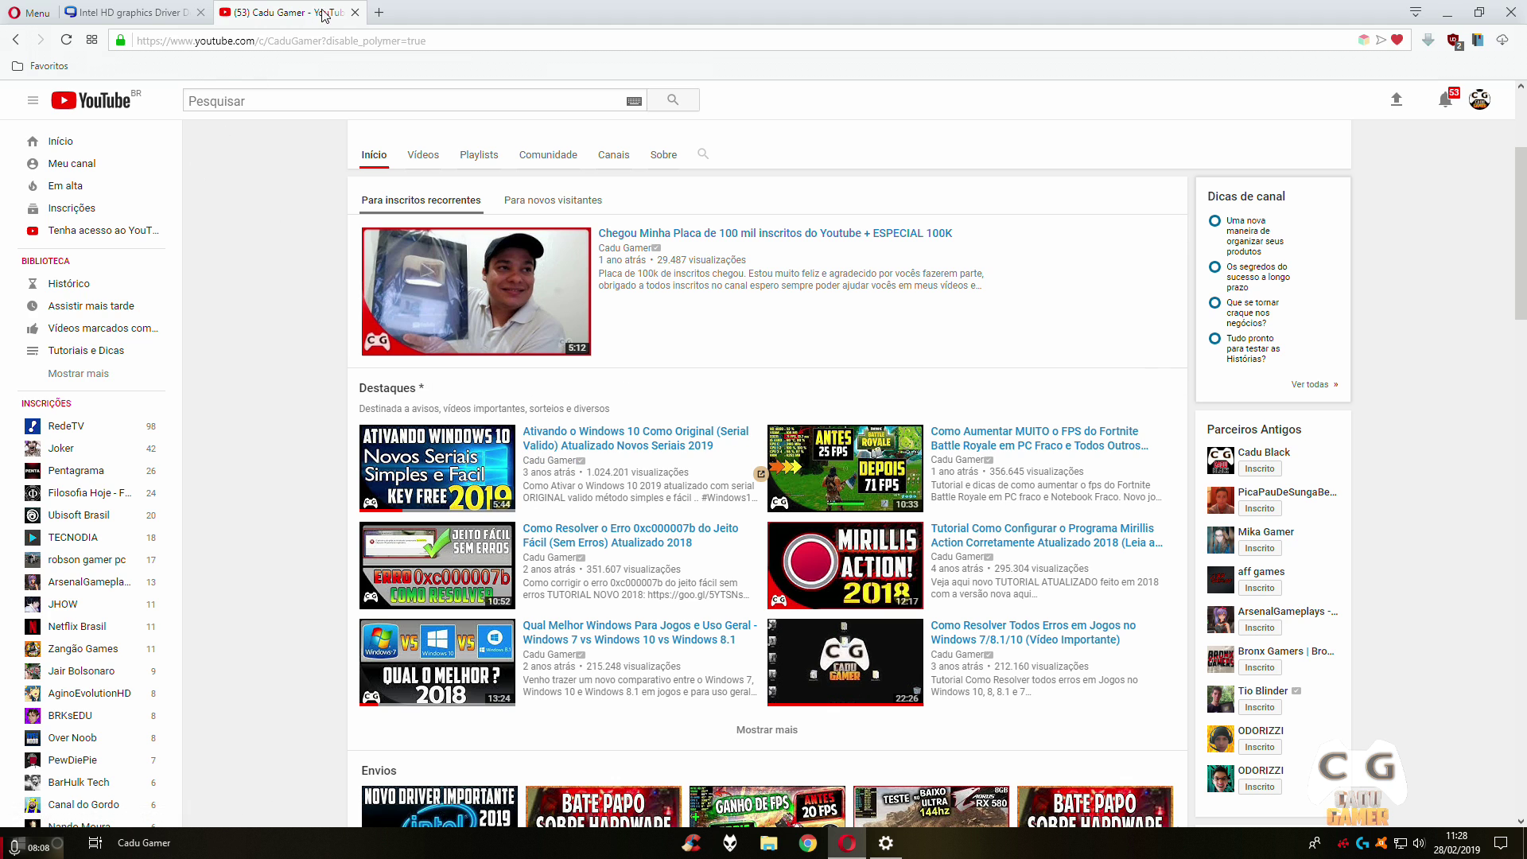
click(355, 13)
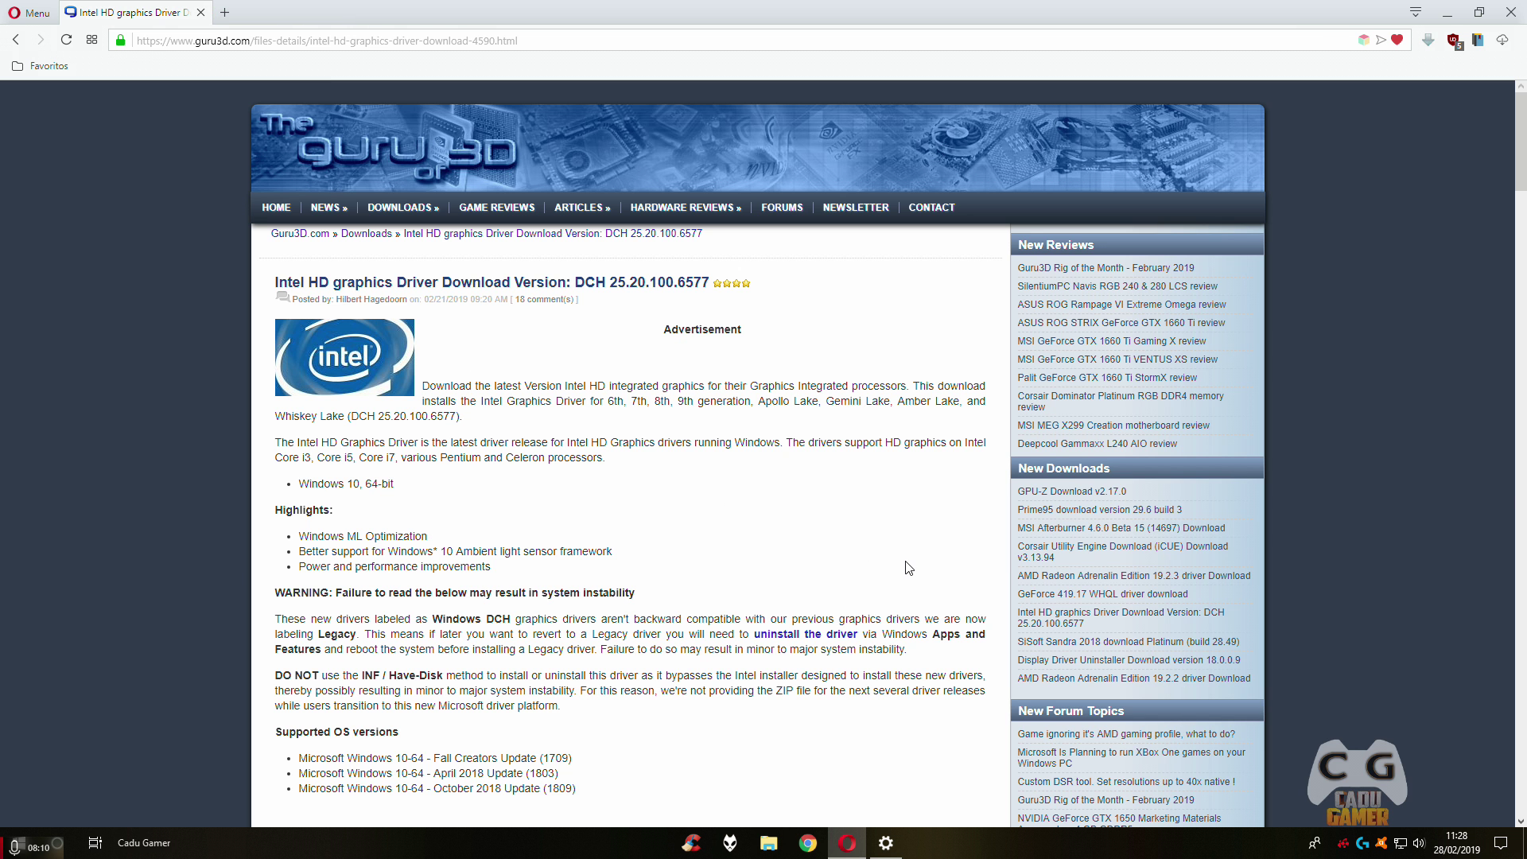
click(1447, 12)
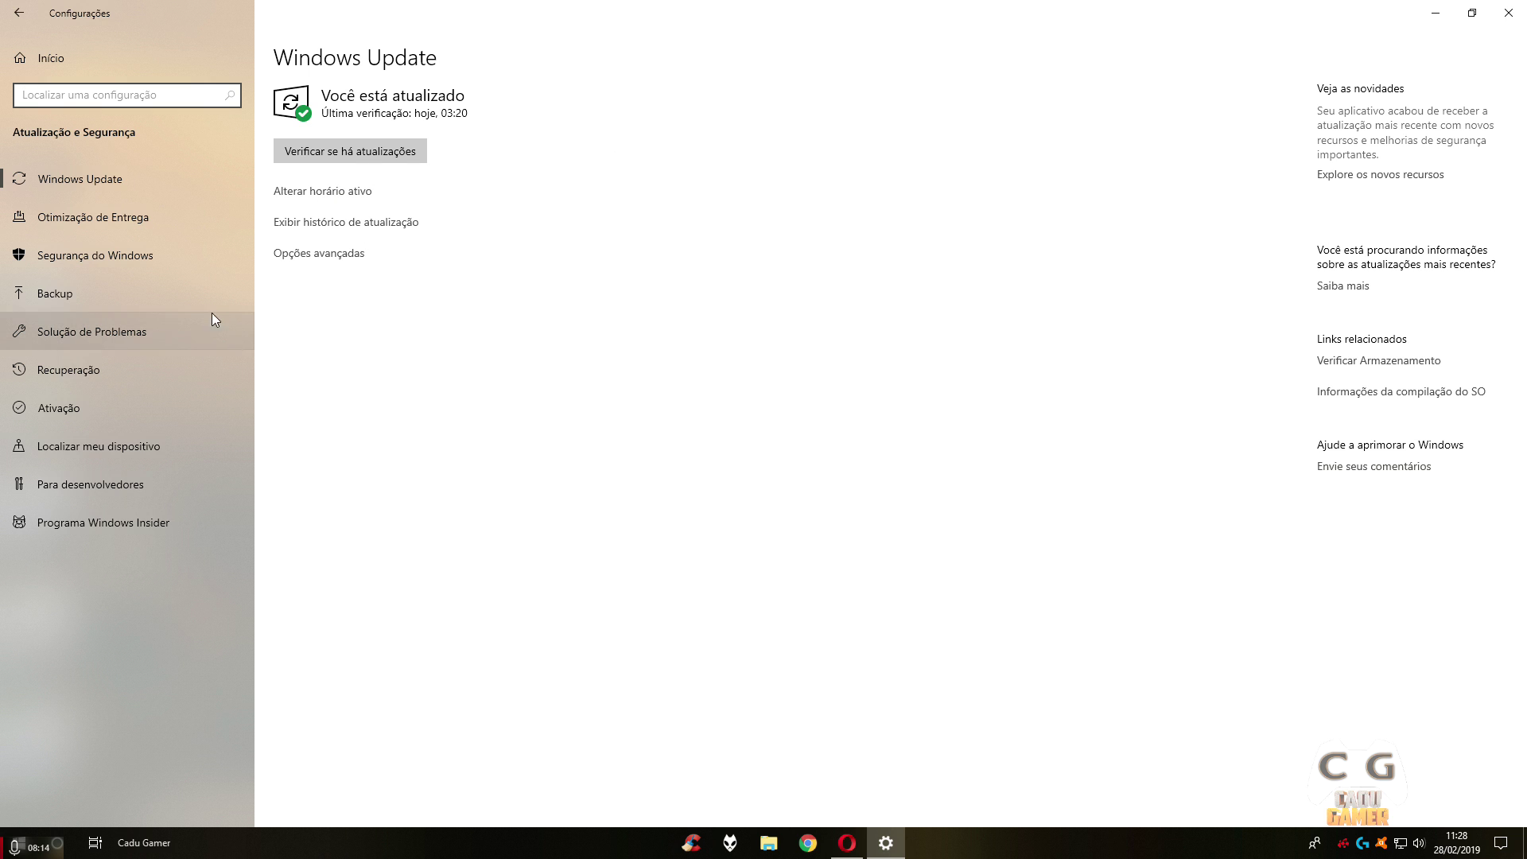
View the file system access permissions (Sistema de arquivos) in the Privacidade settings.
click(104, 67)
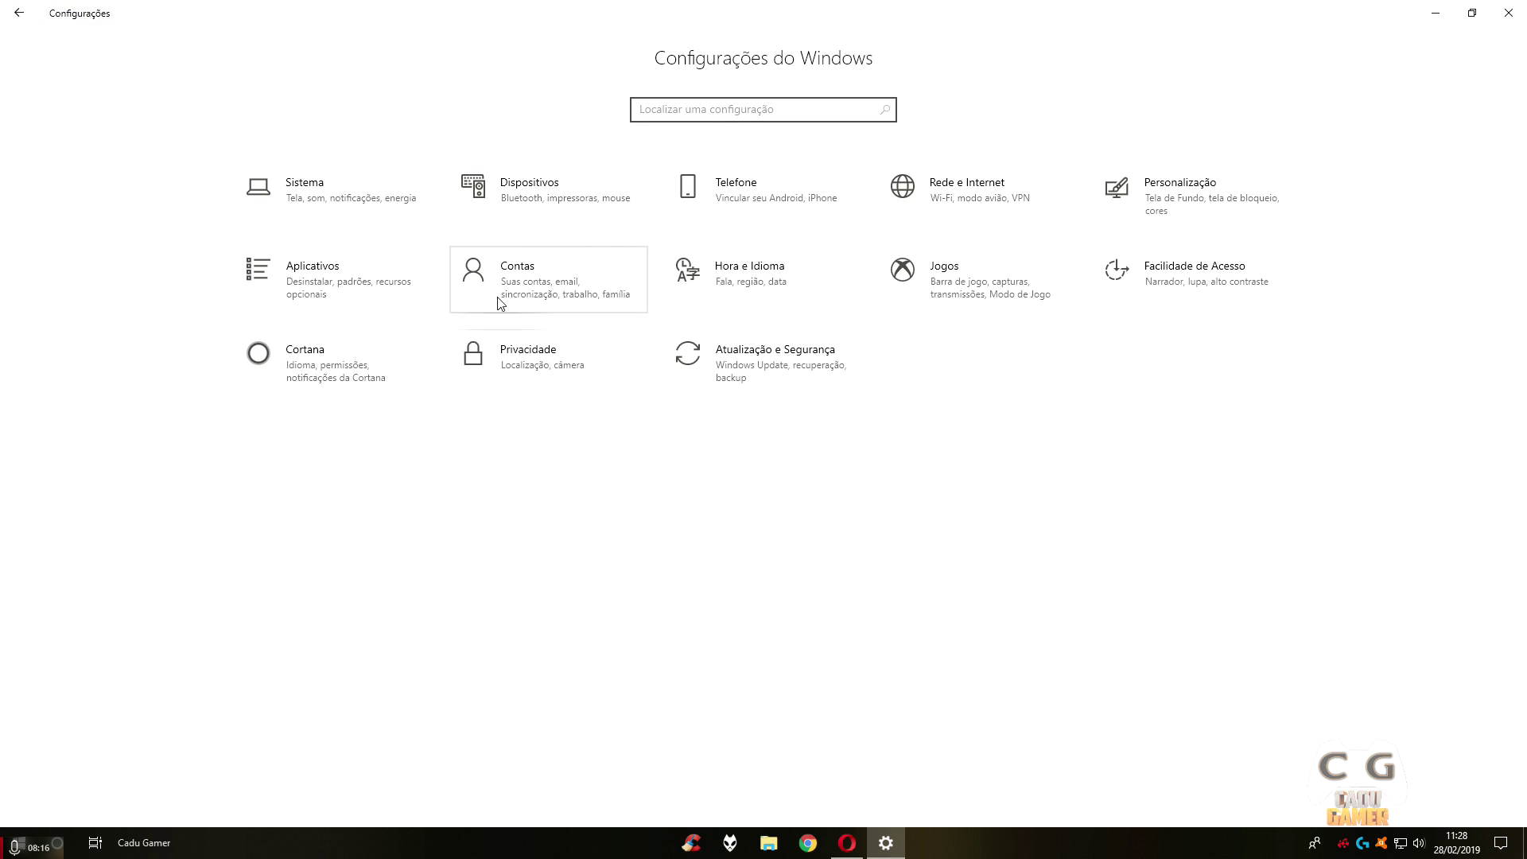
click(334, 297)
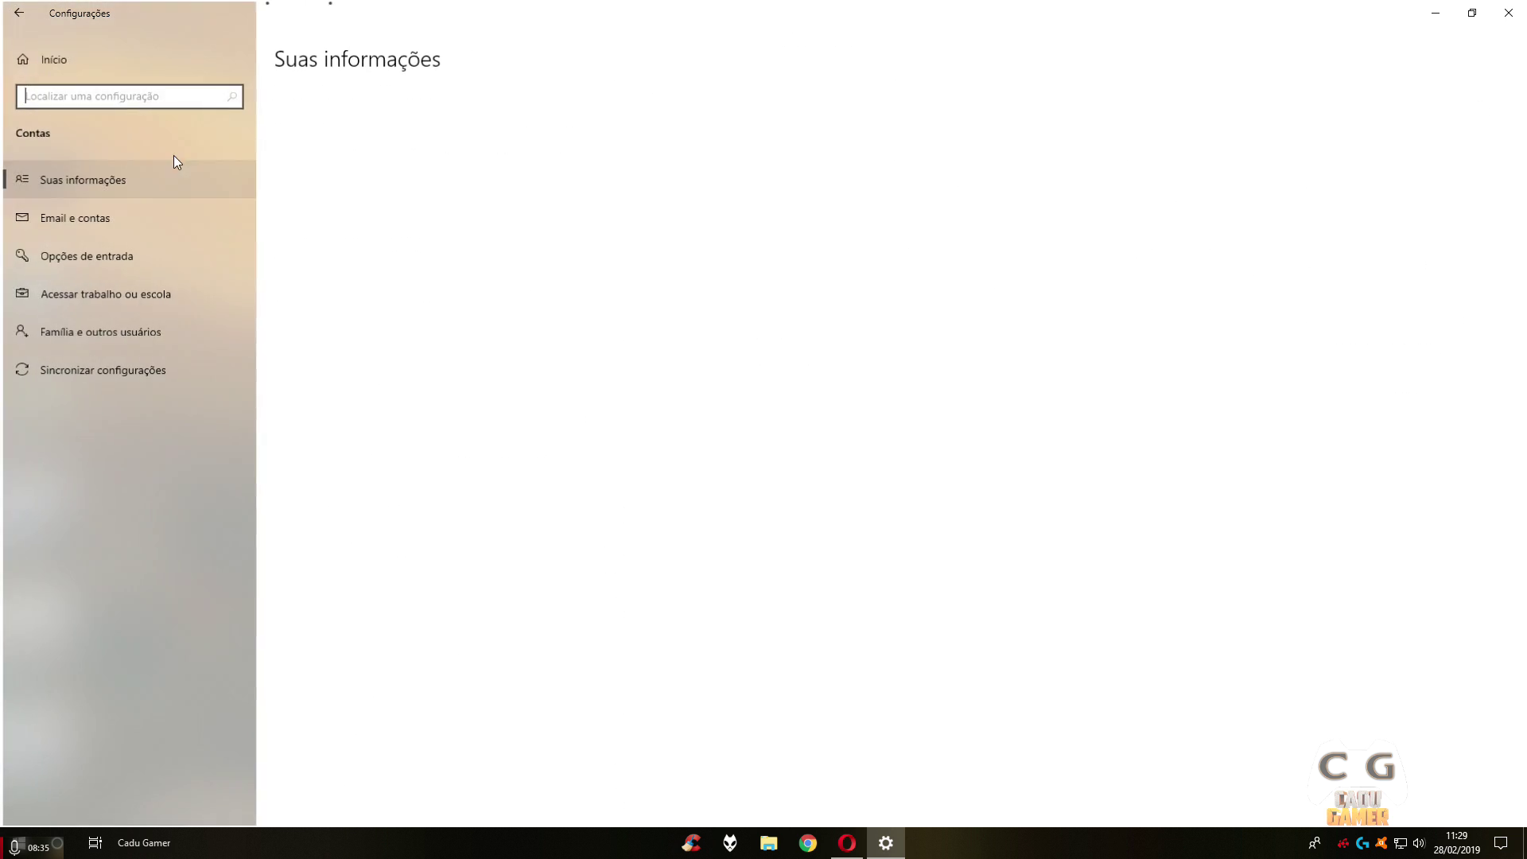
click(104, 56)
click(542, 378)
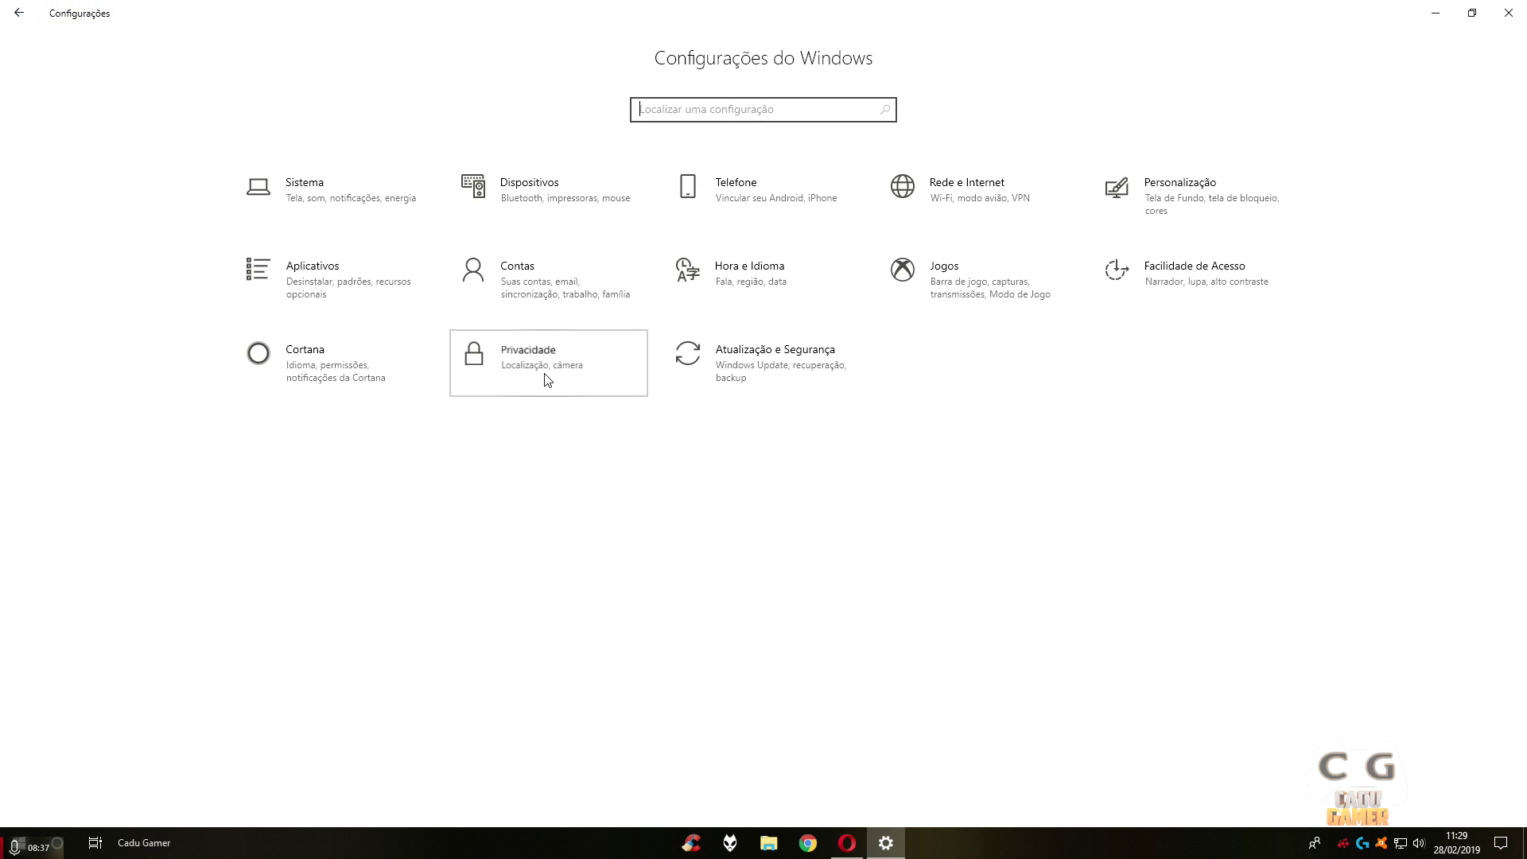
scroll(159, 542, down, 5)
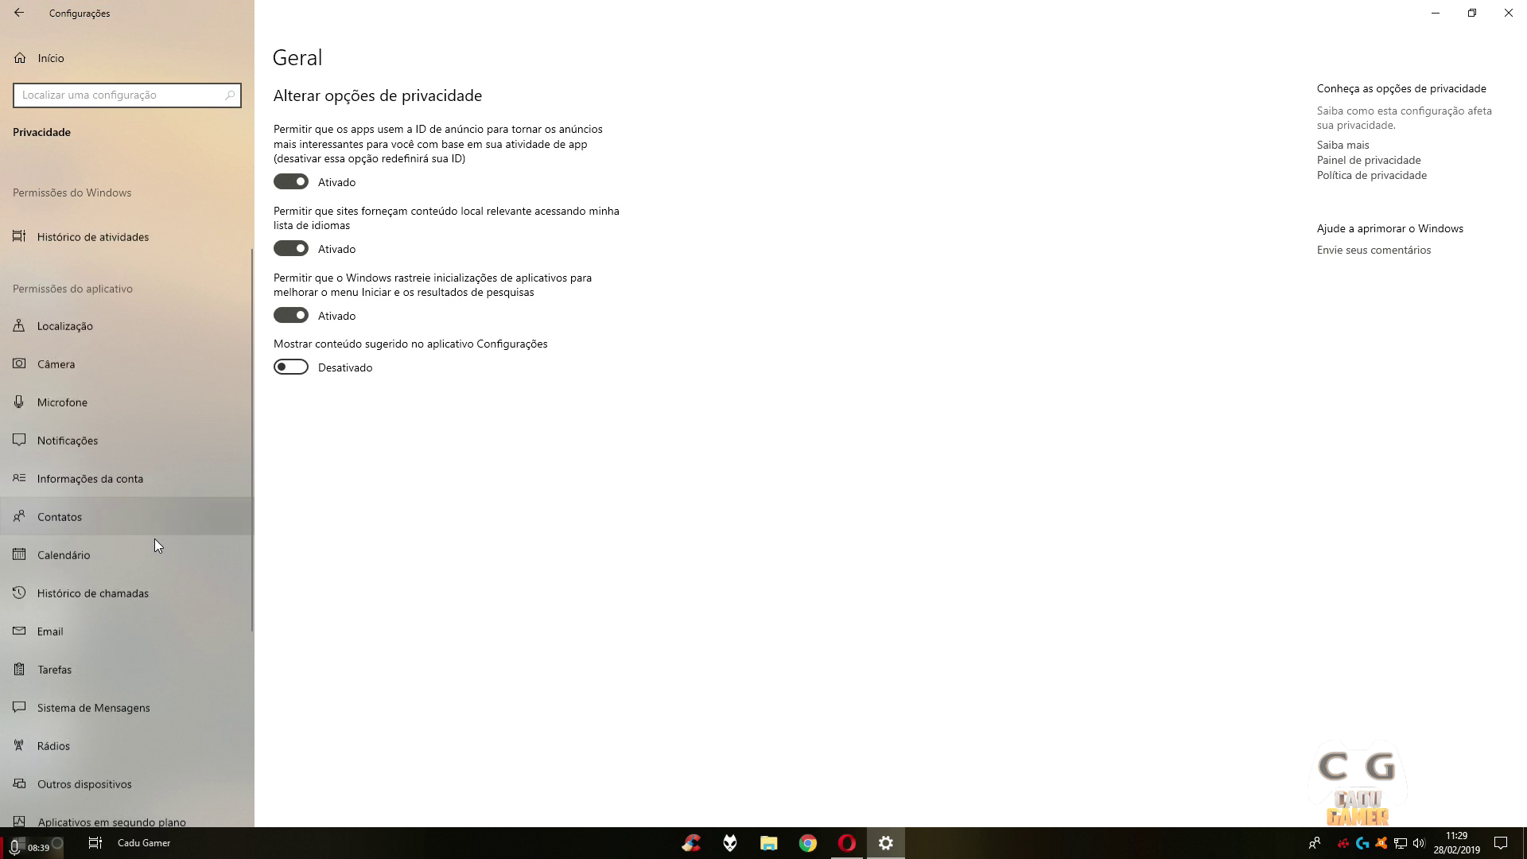
scroll(152, 537, down, 3)
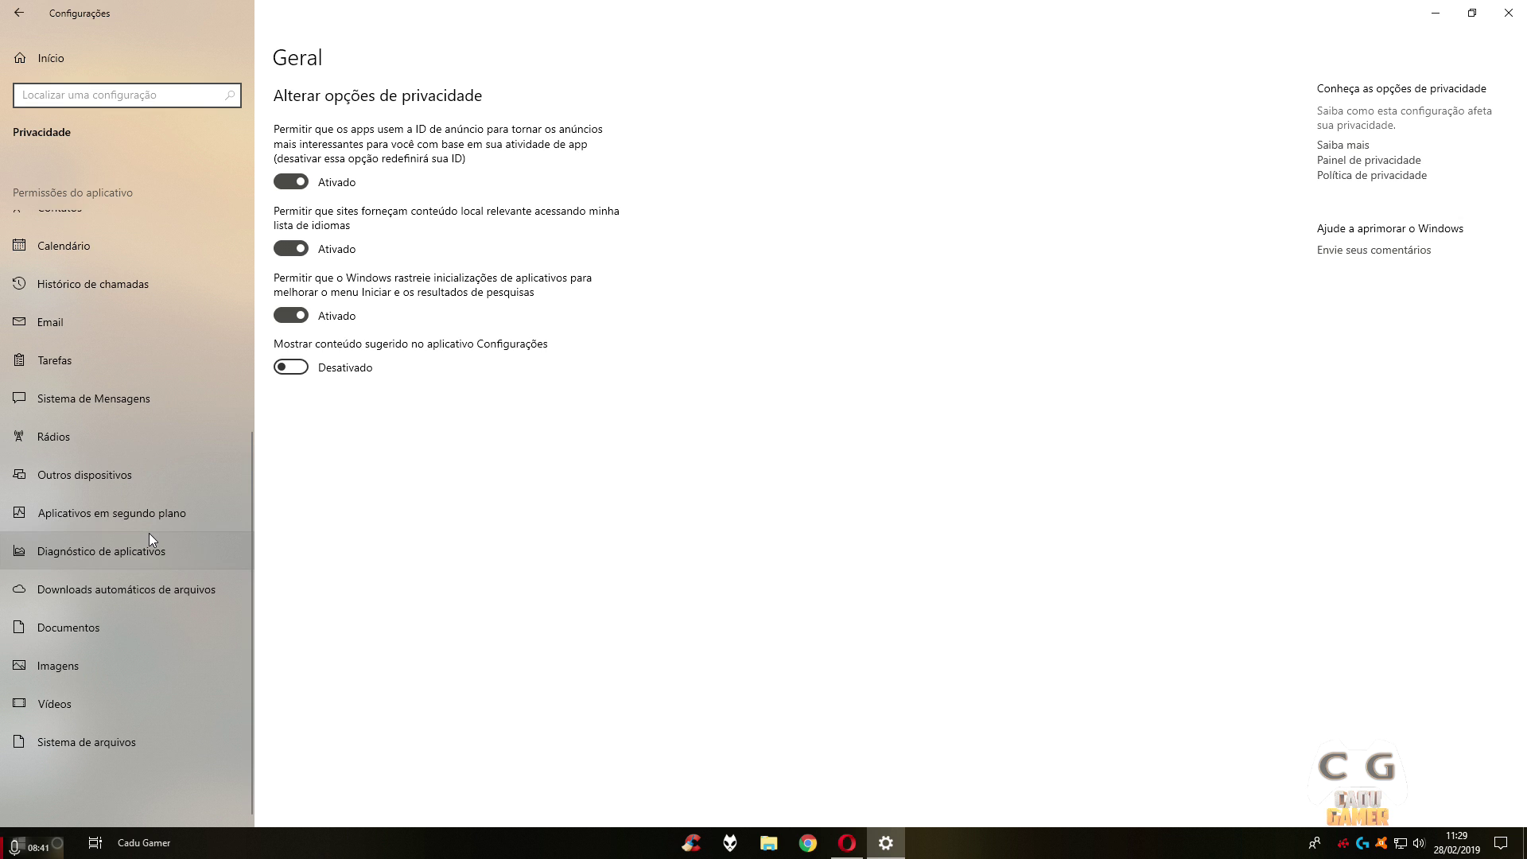
click(129, 733)
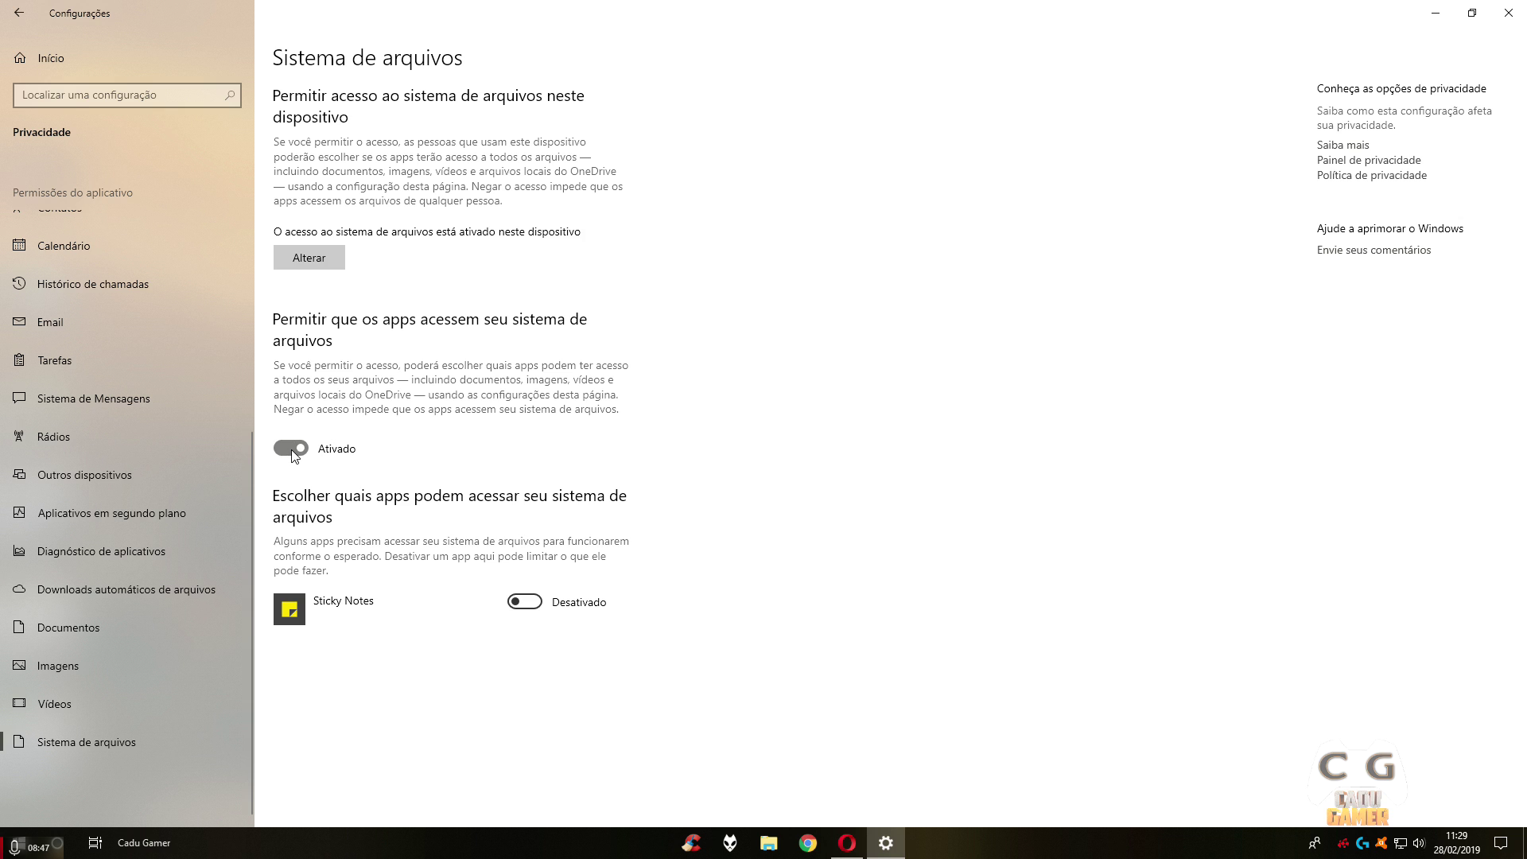
Review the app permissions for Vídeos, Imagens, Downloads automáticos de arquivos, Documentos and Diagnóstico de aplicativos.
click(105, 708)
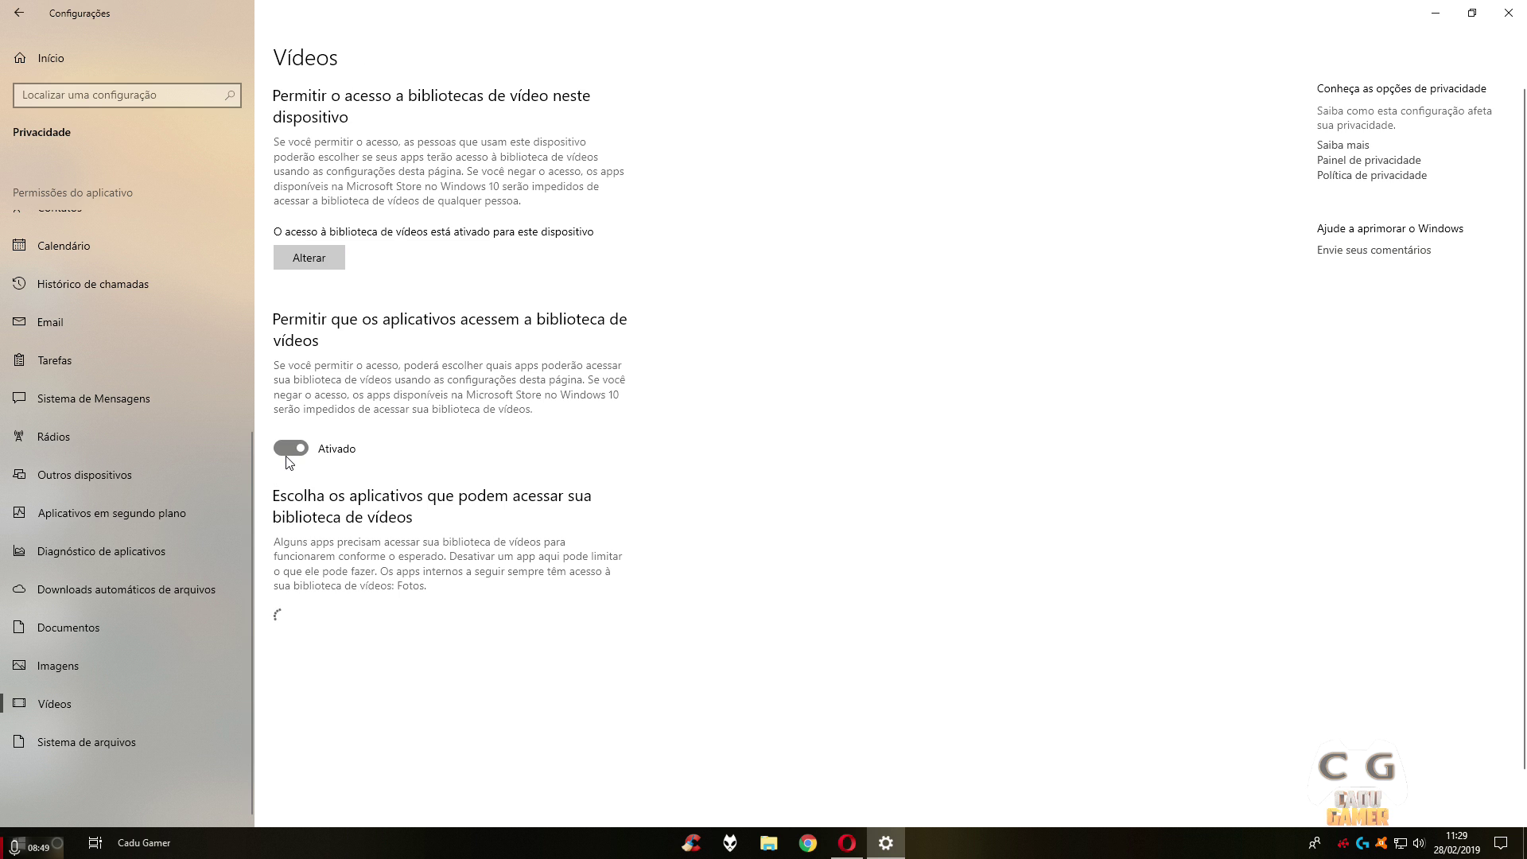
click(130, 654)
click(108, 689)
click(116, 662)
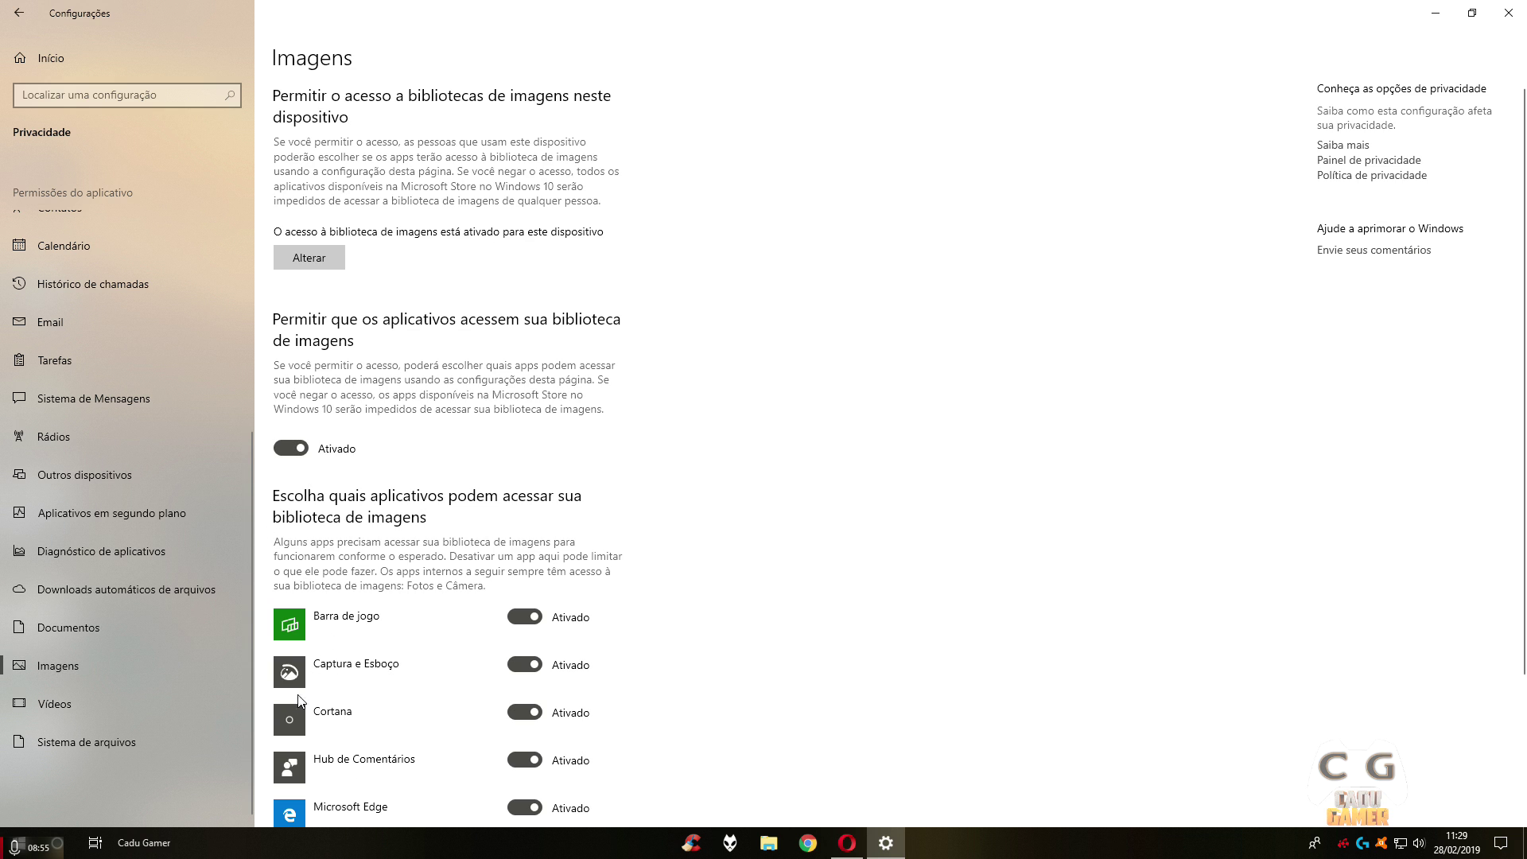
scroll(303, 675, down, 3)
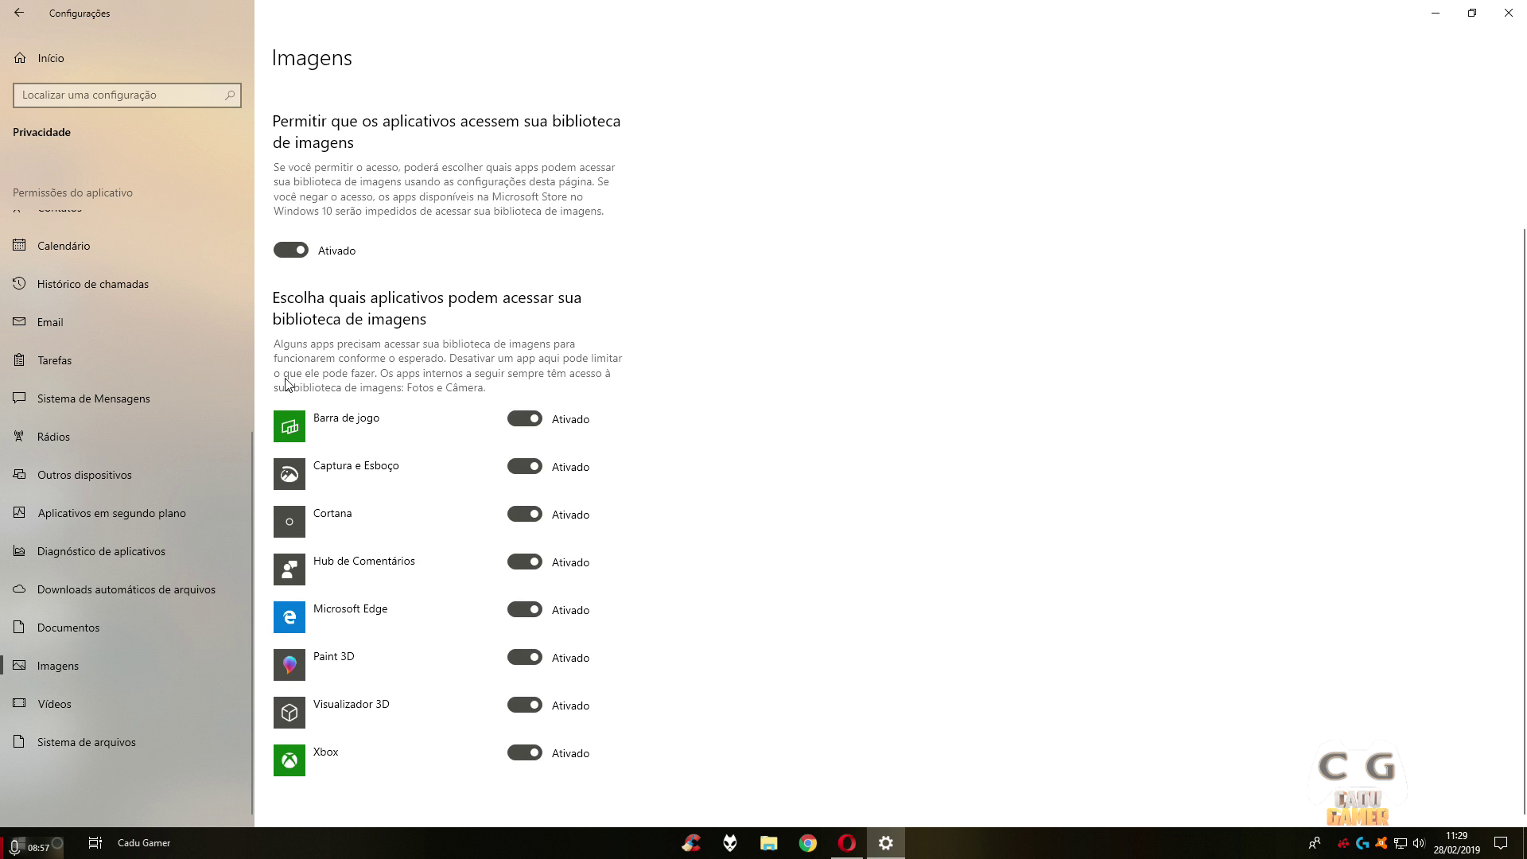
click(84, 590)
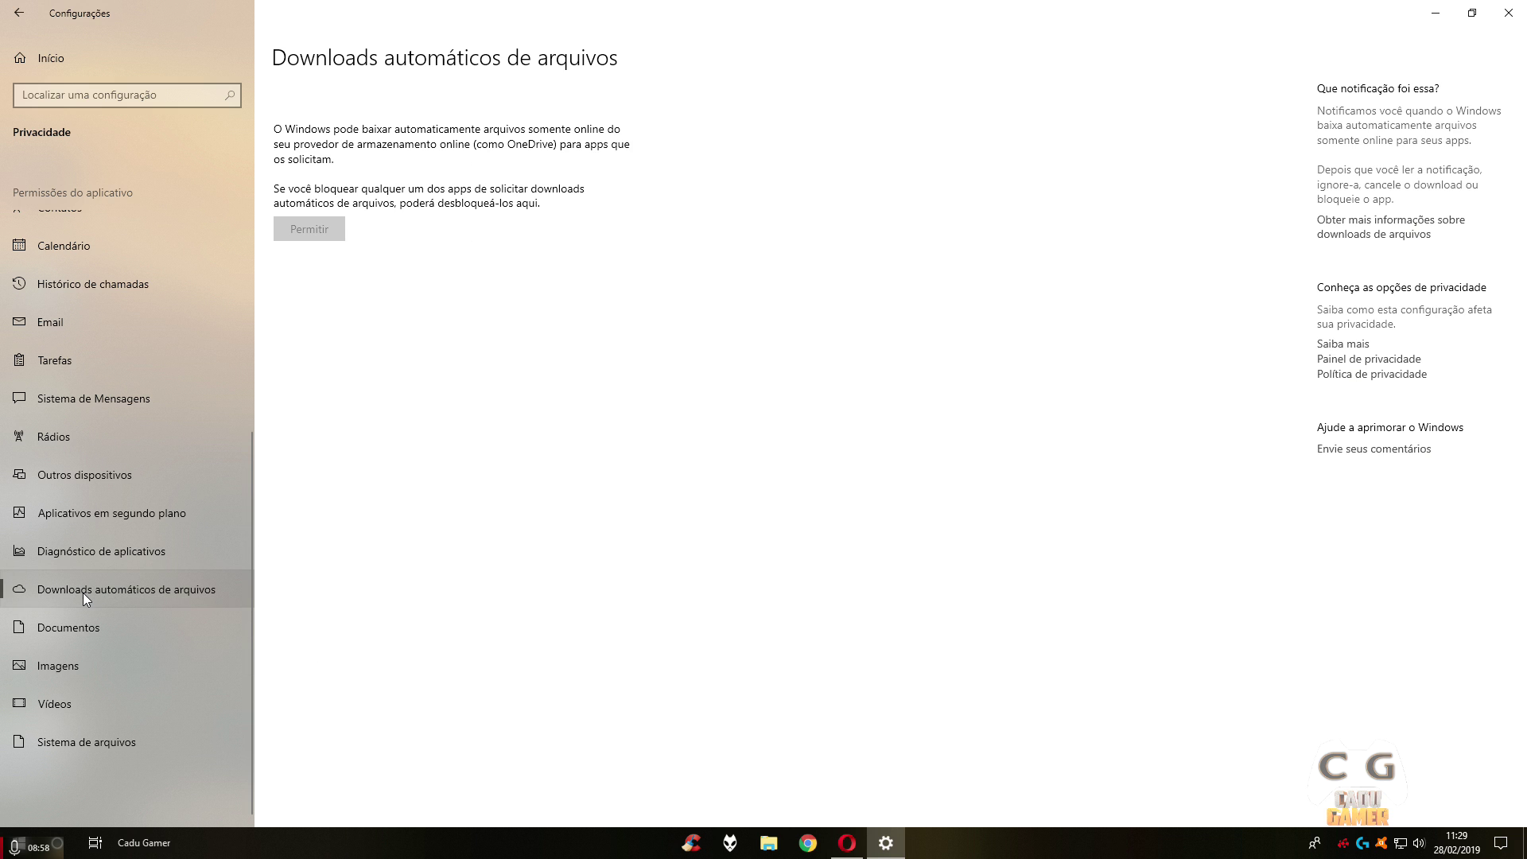
click(81, 624)
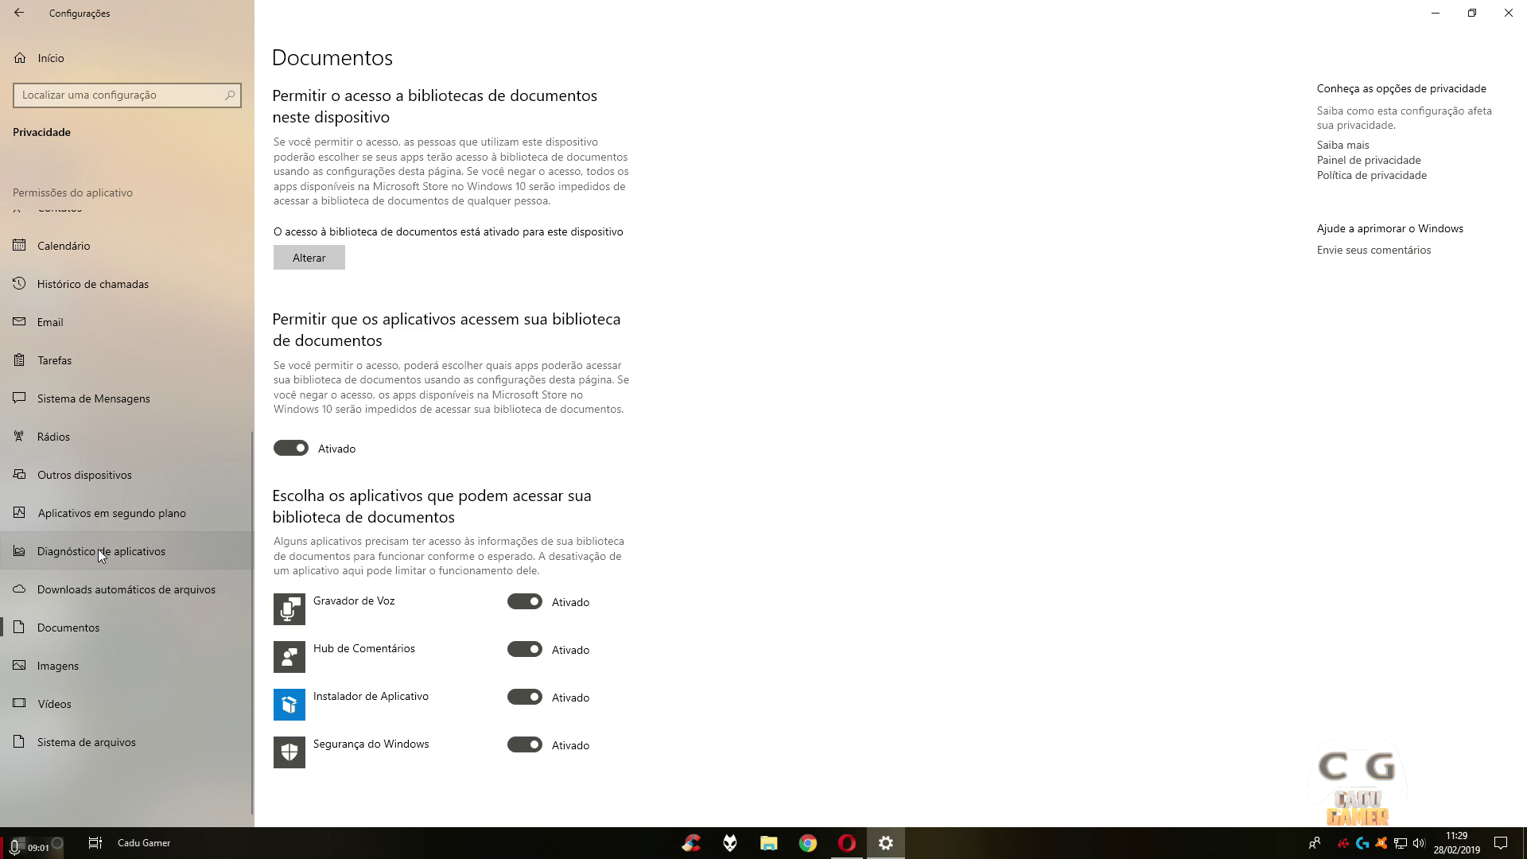
click(125, 547)
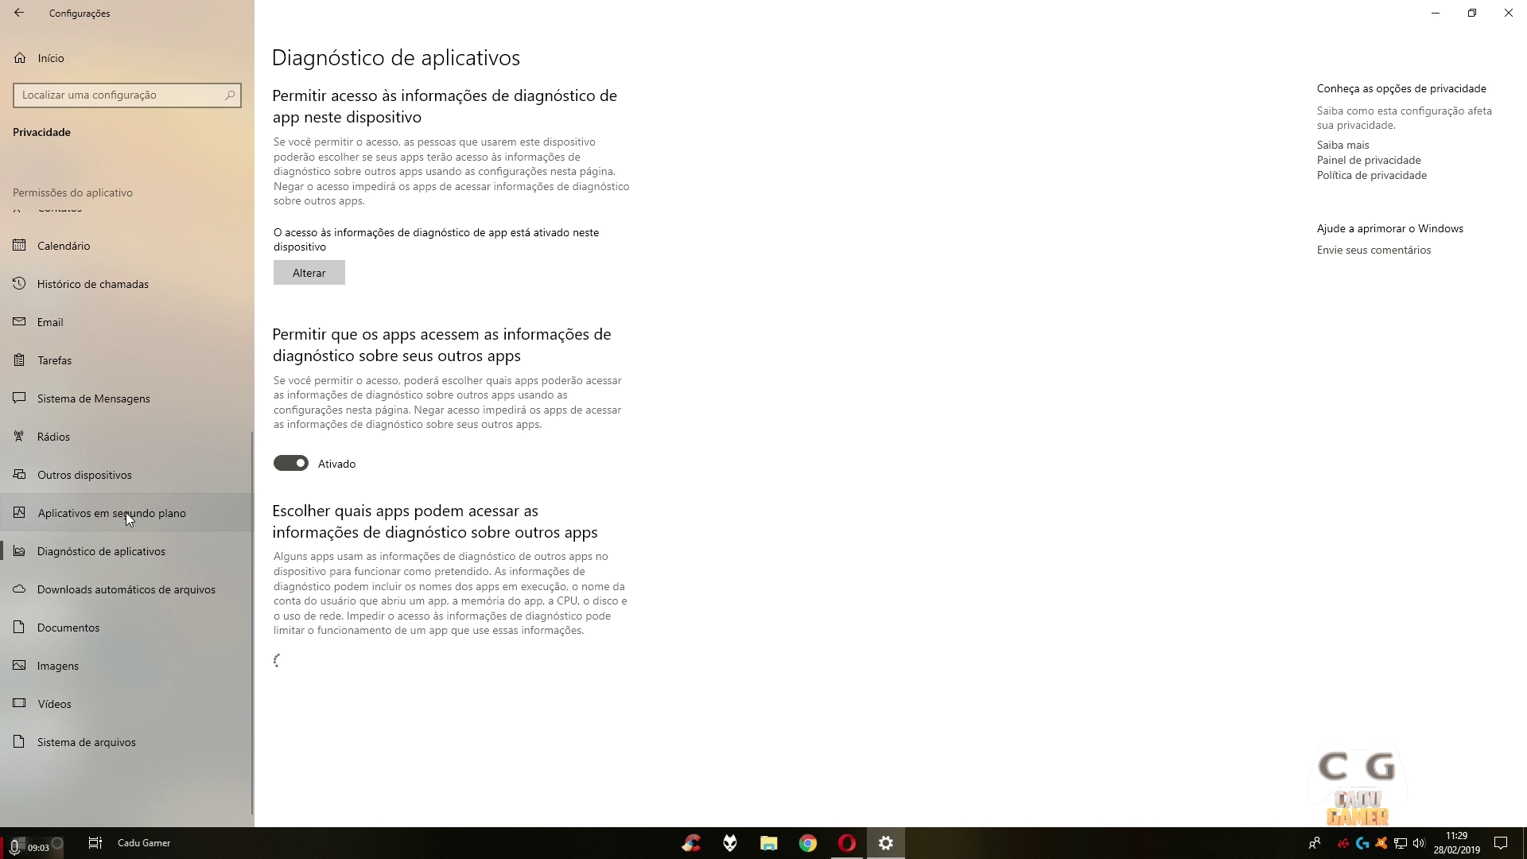
Check the Aplicativos em segundo plano permission and its full app list, and close Settings.
click(124, 513)
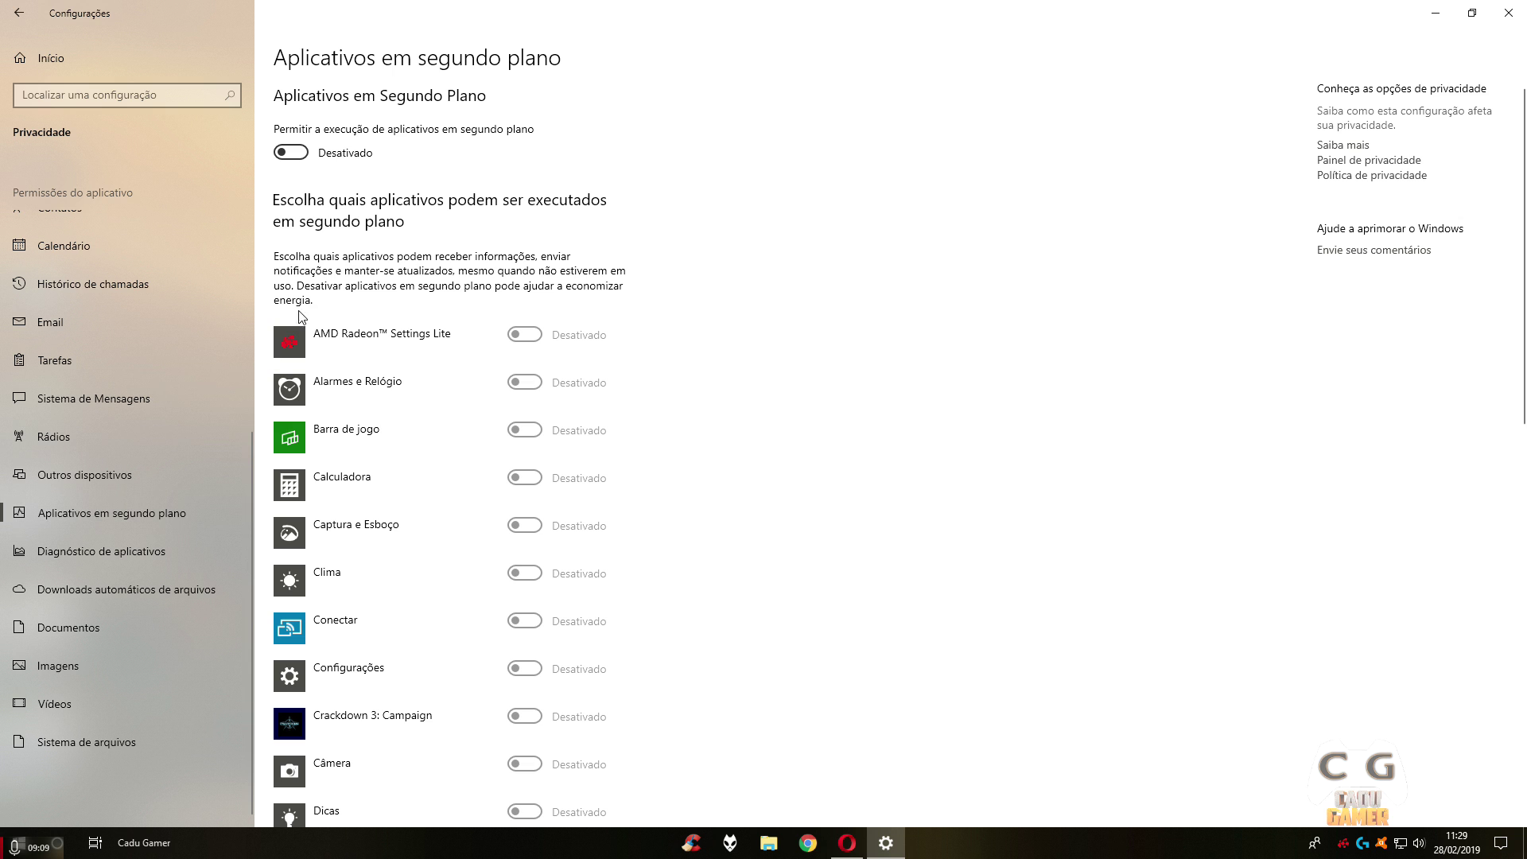
scroll(471, 490, down, 10)
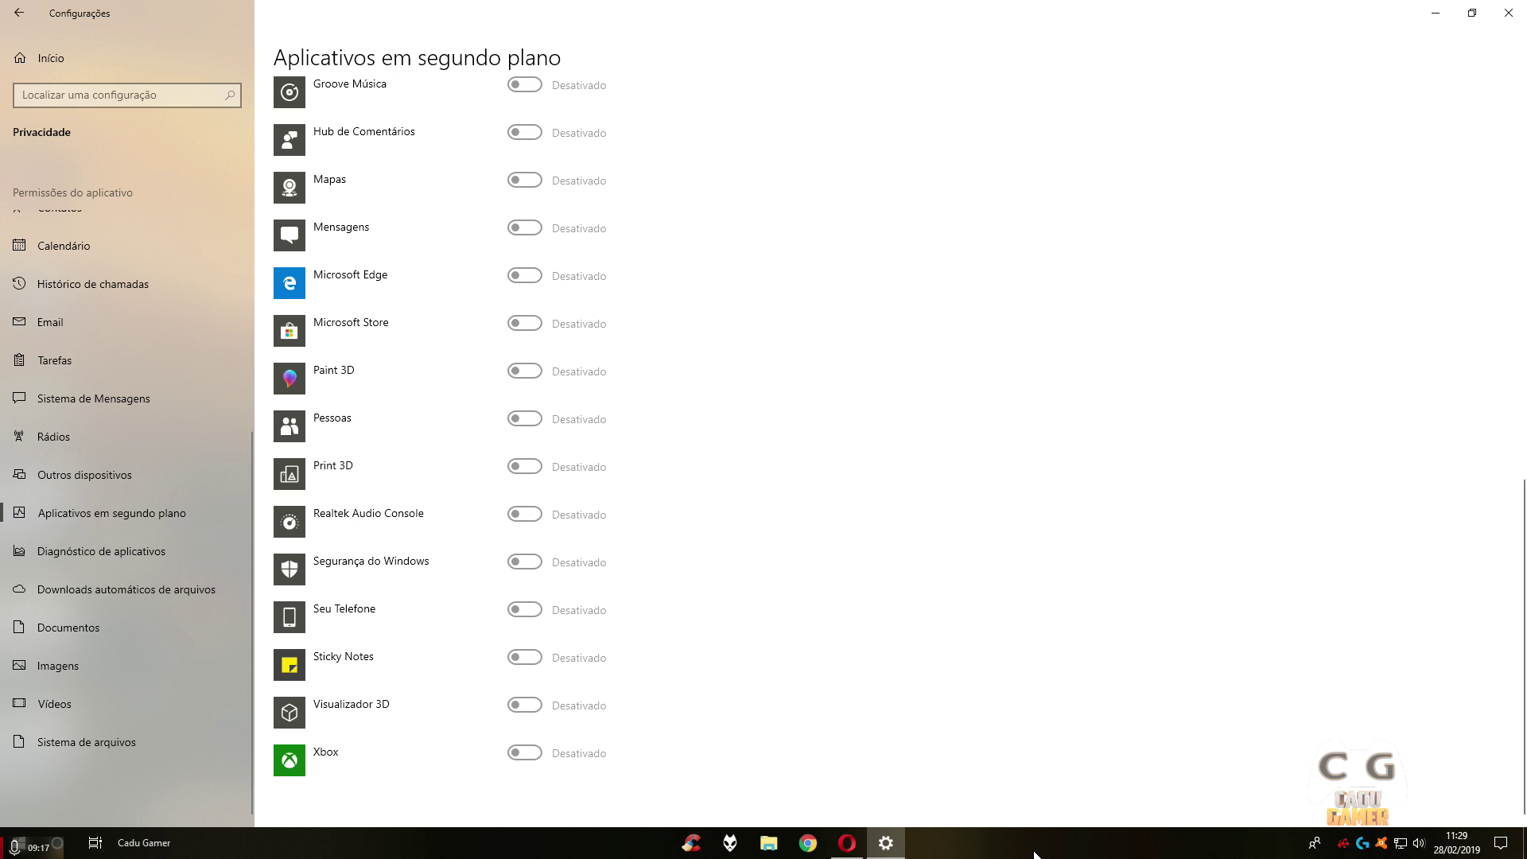
scroll(498, 641, up, 10)
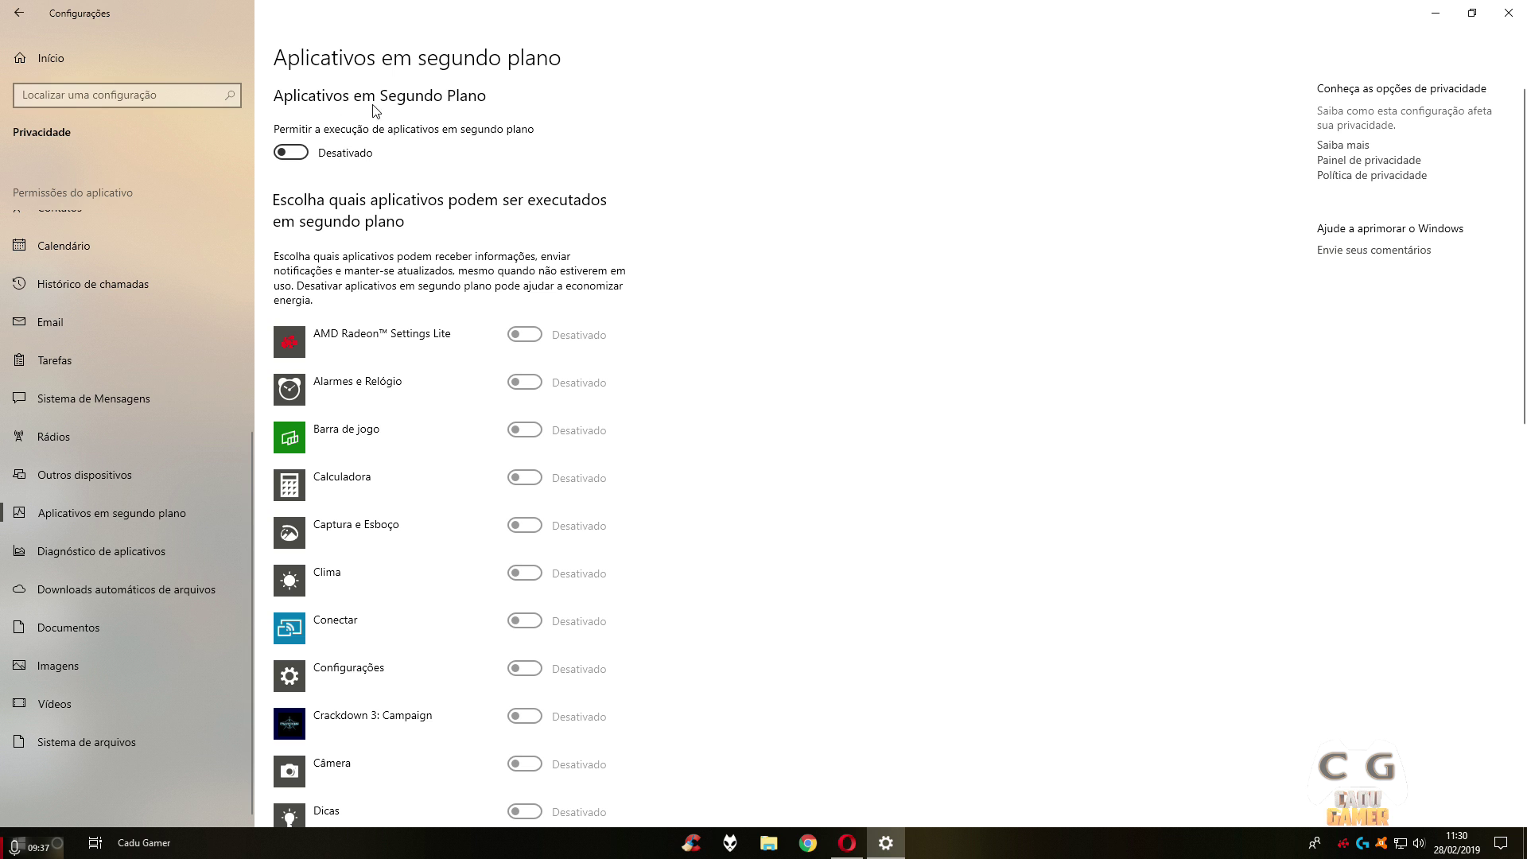
click(97, 64)
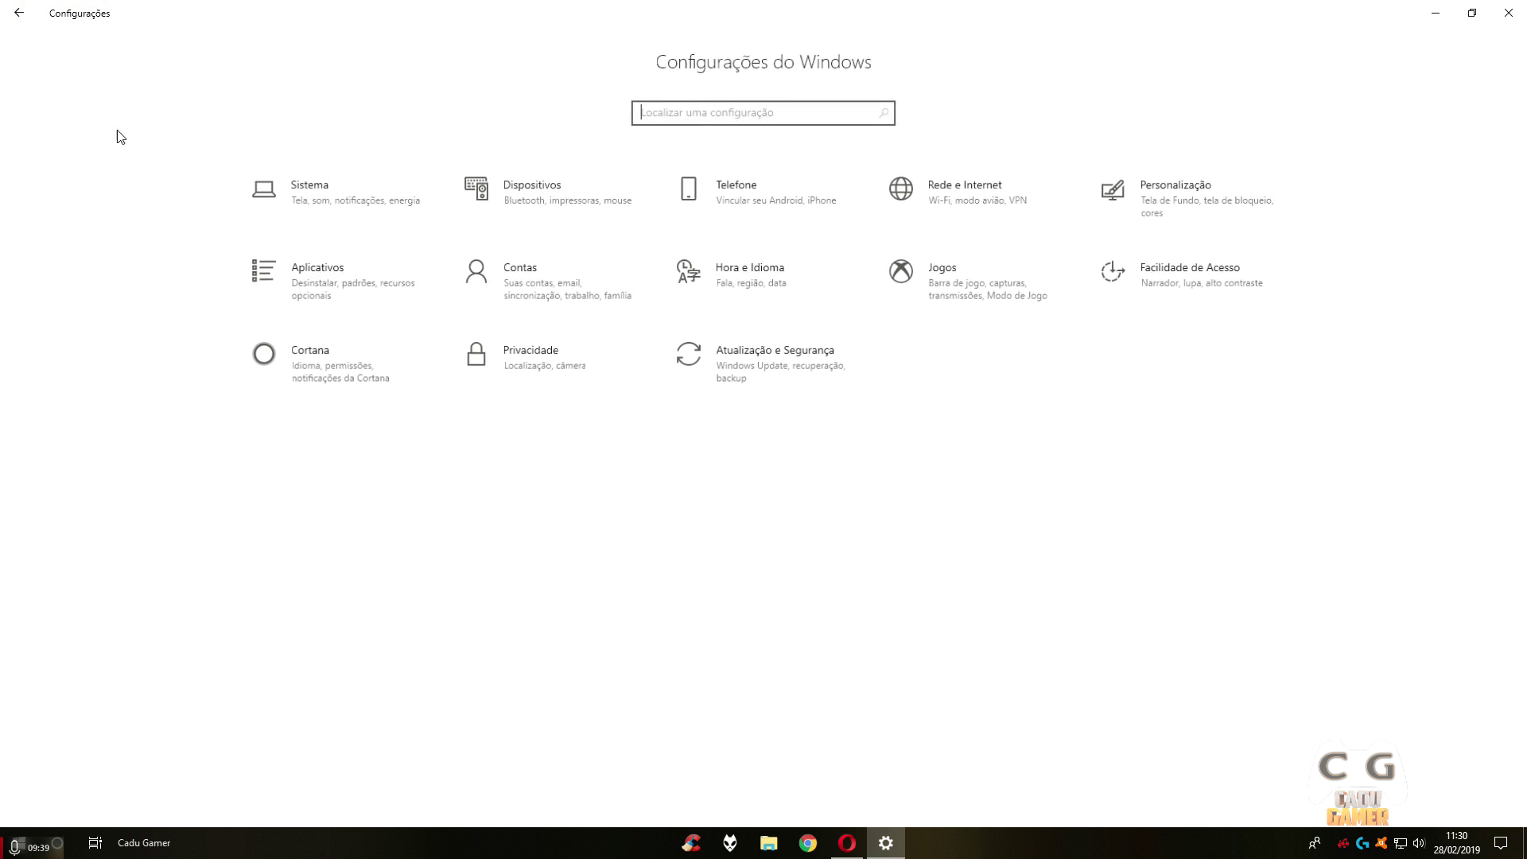
click(1507, 13)
Open the Painel de Controle from the Sistema do Windows program folder.
click(17, 842)
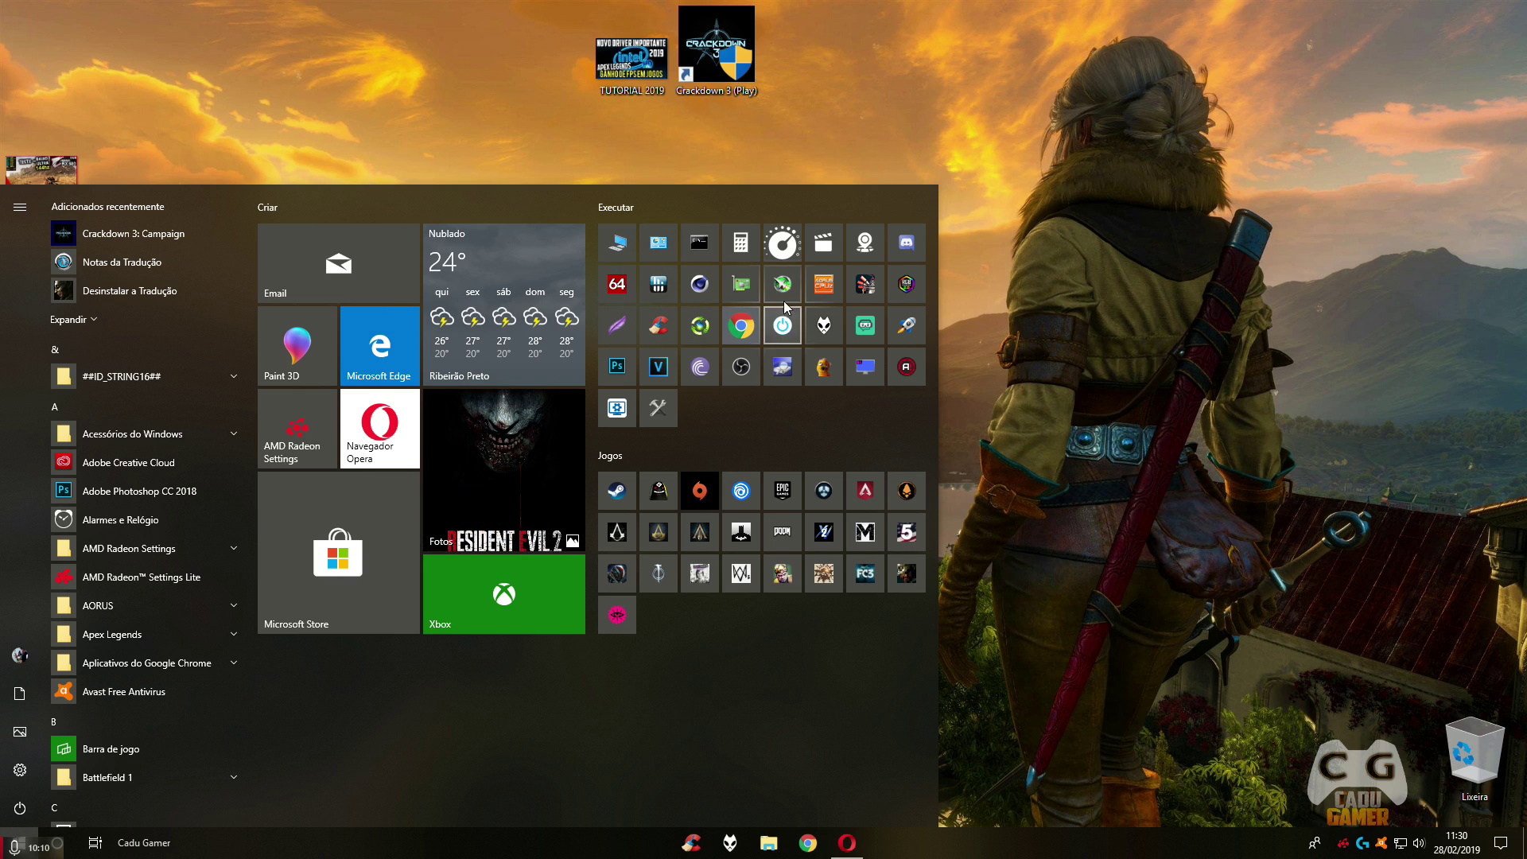
scroll(184, 692, down, 6)
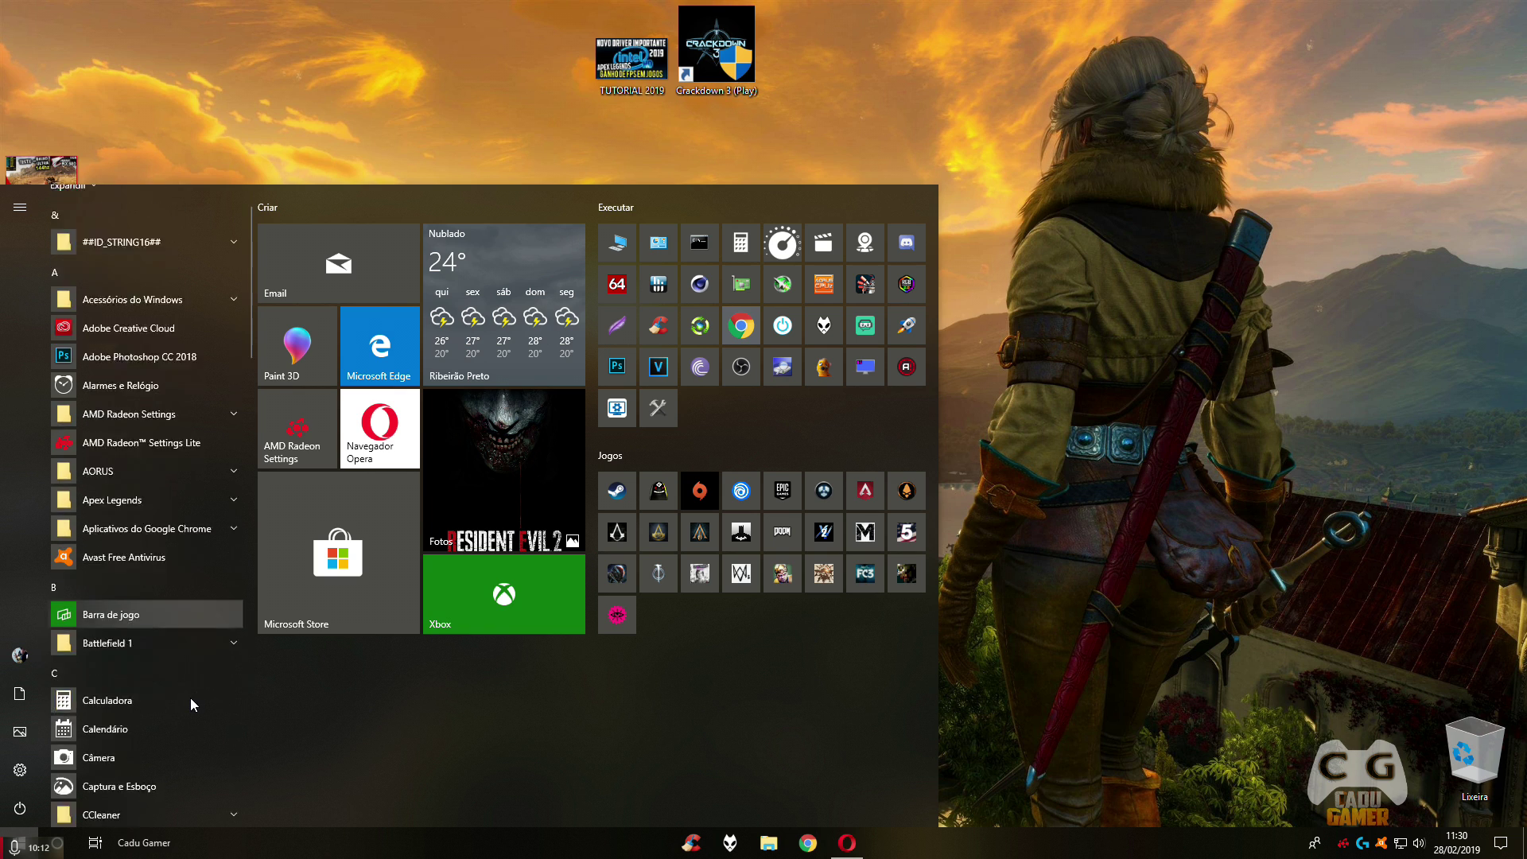
scroll(145, 690, down, 10)
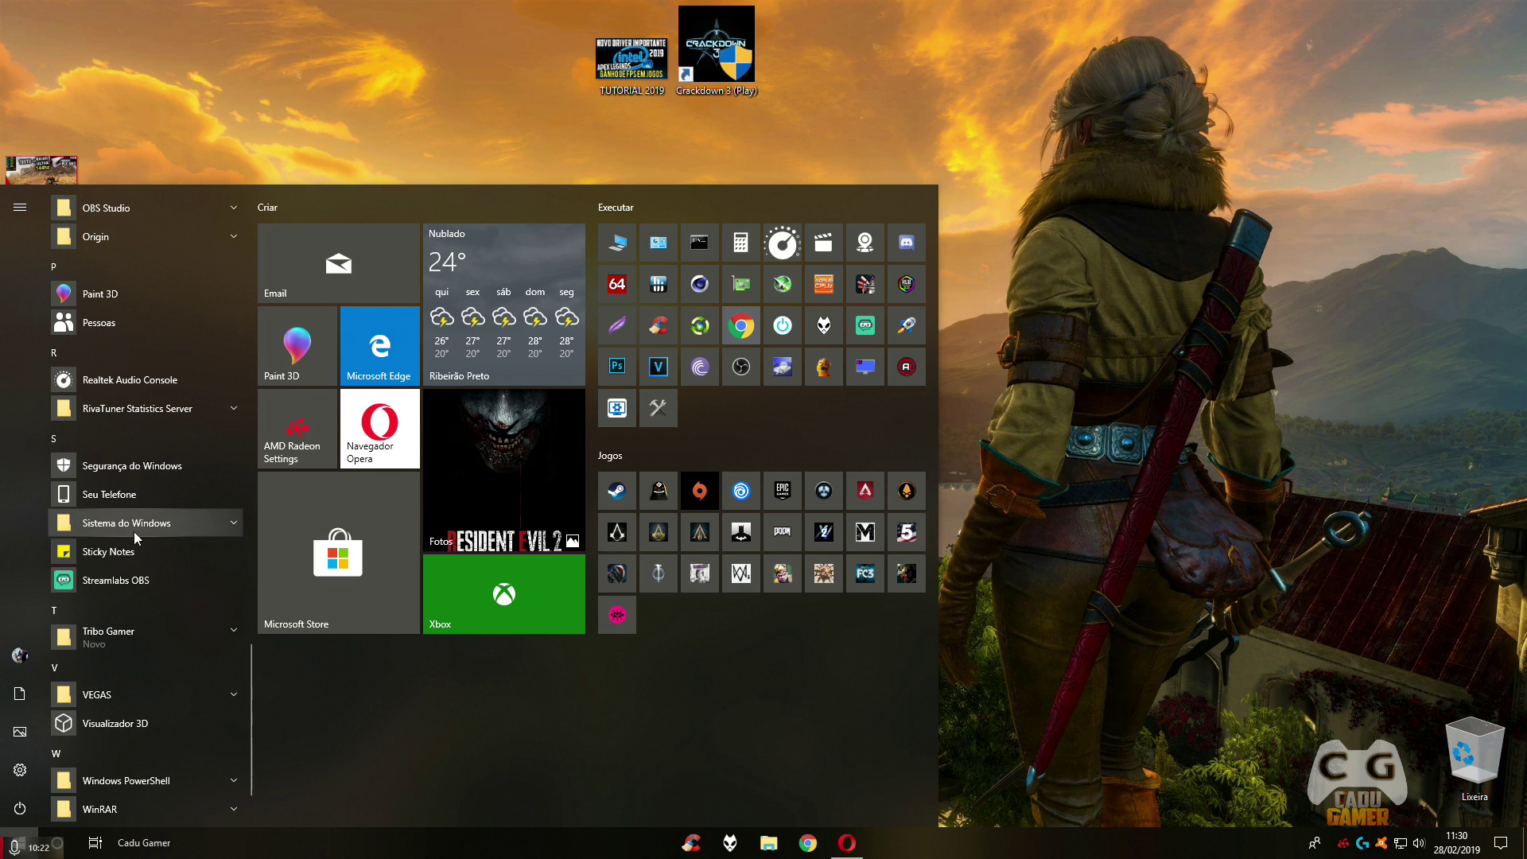
click(140, 523)
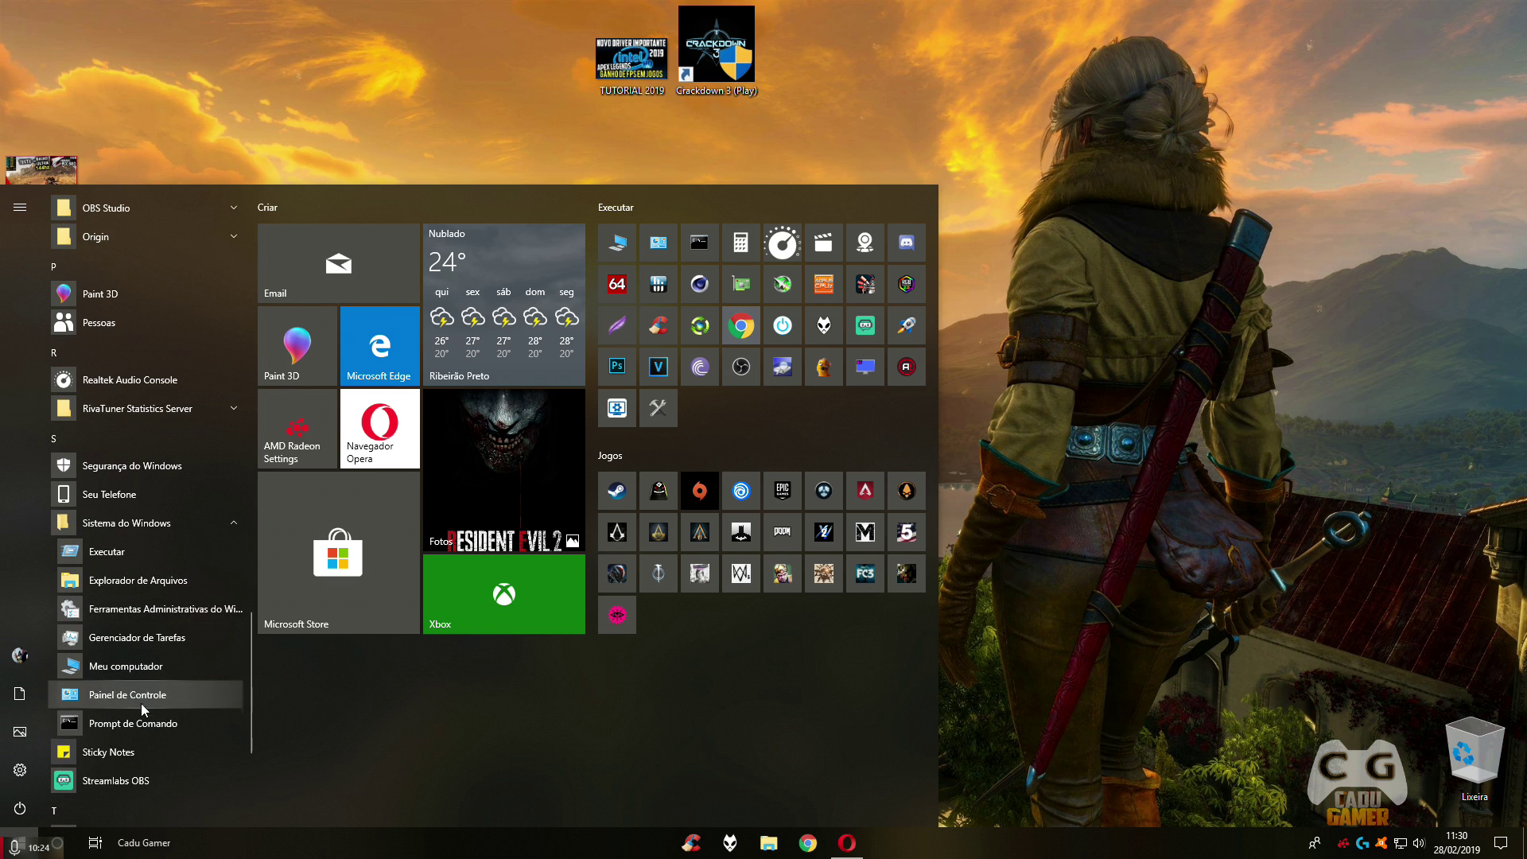
scroll(143, 711, down, 3)
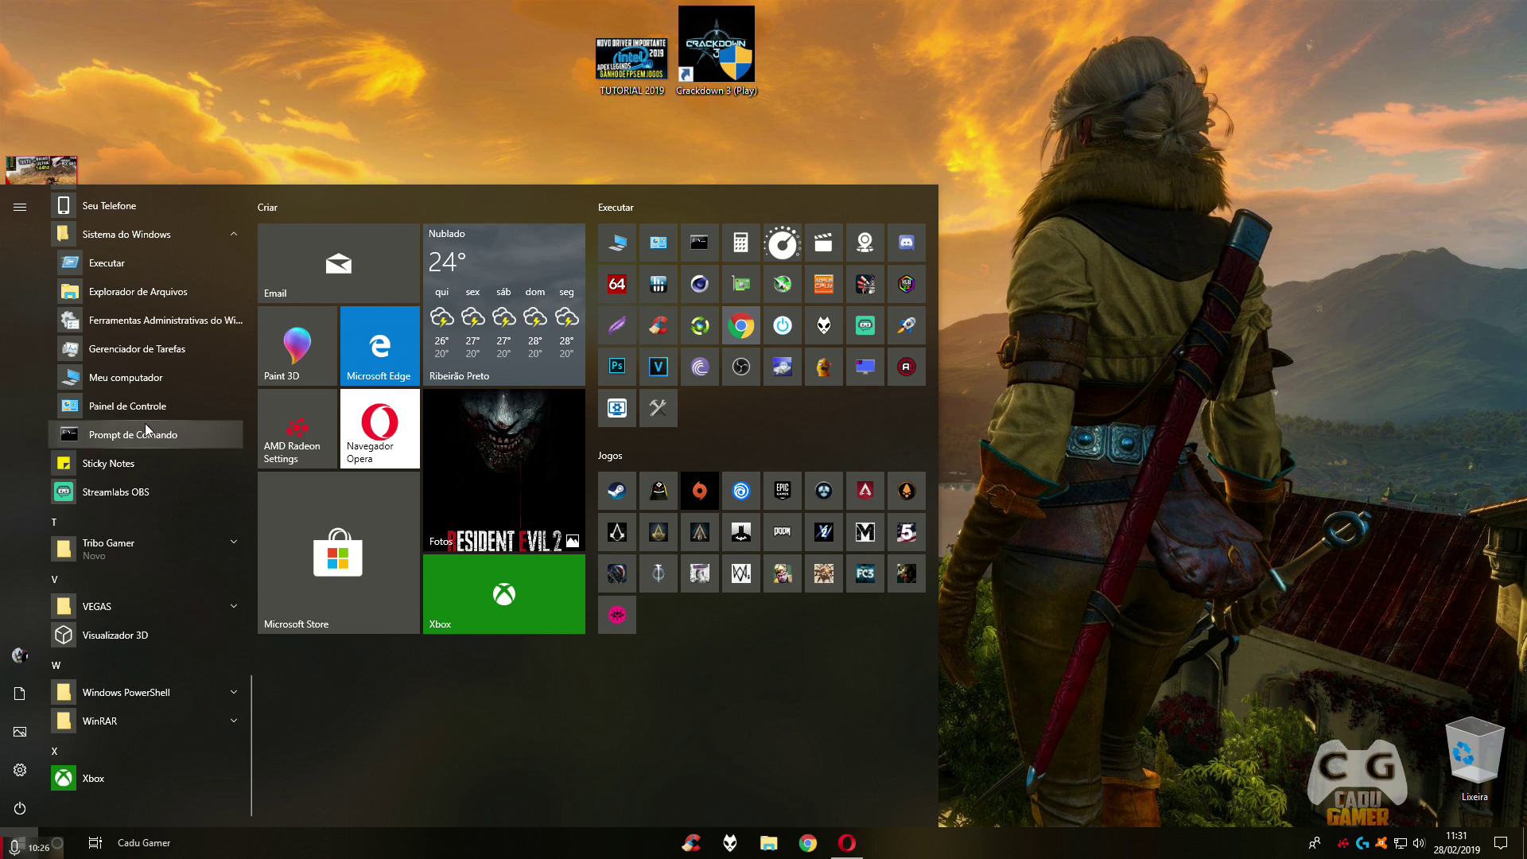
click(146, 407)
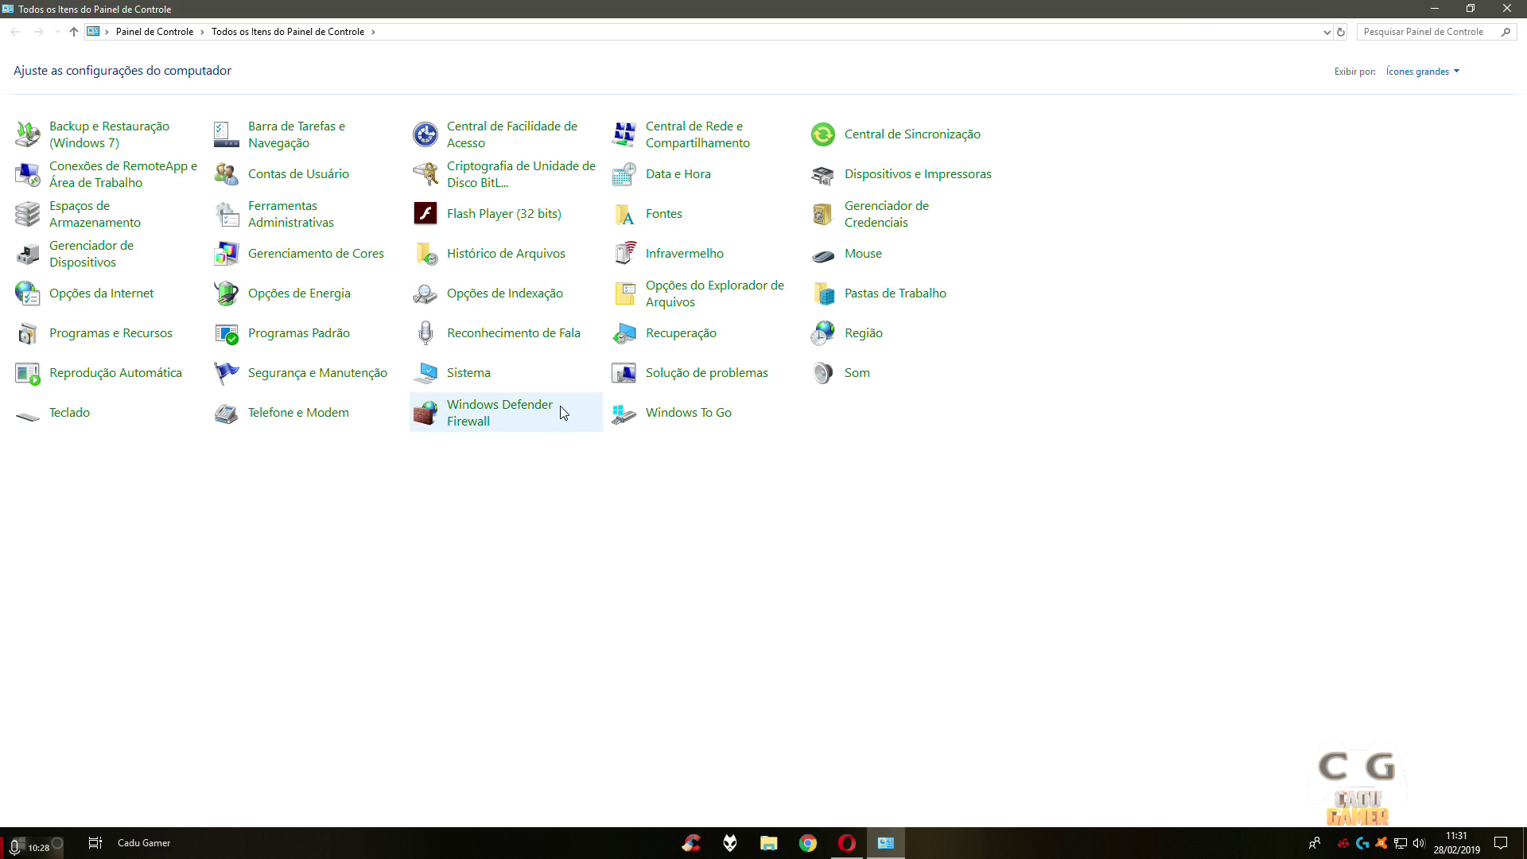
Launch Configuração do Sistema from the Ferramentas Administrativas.
click(292, 225)
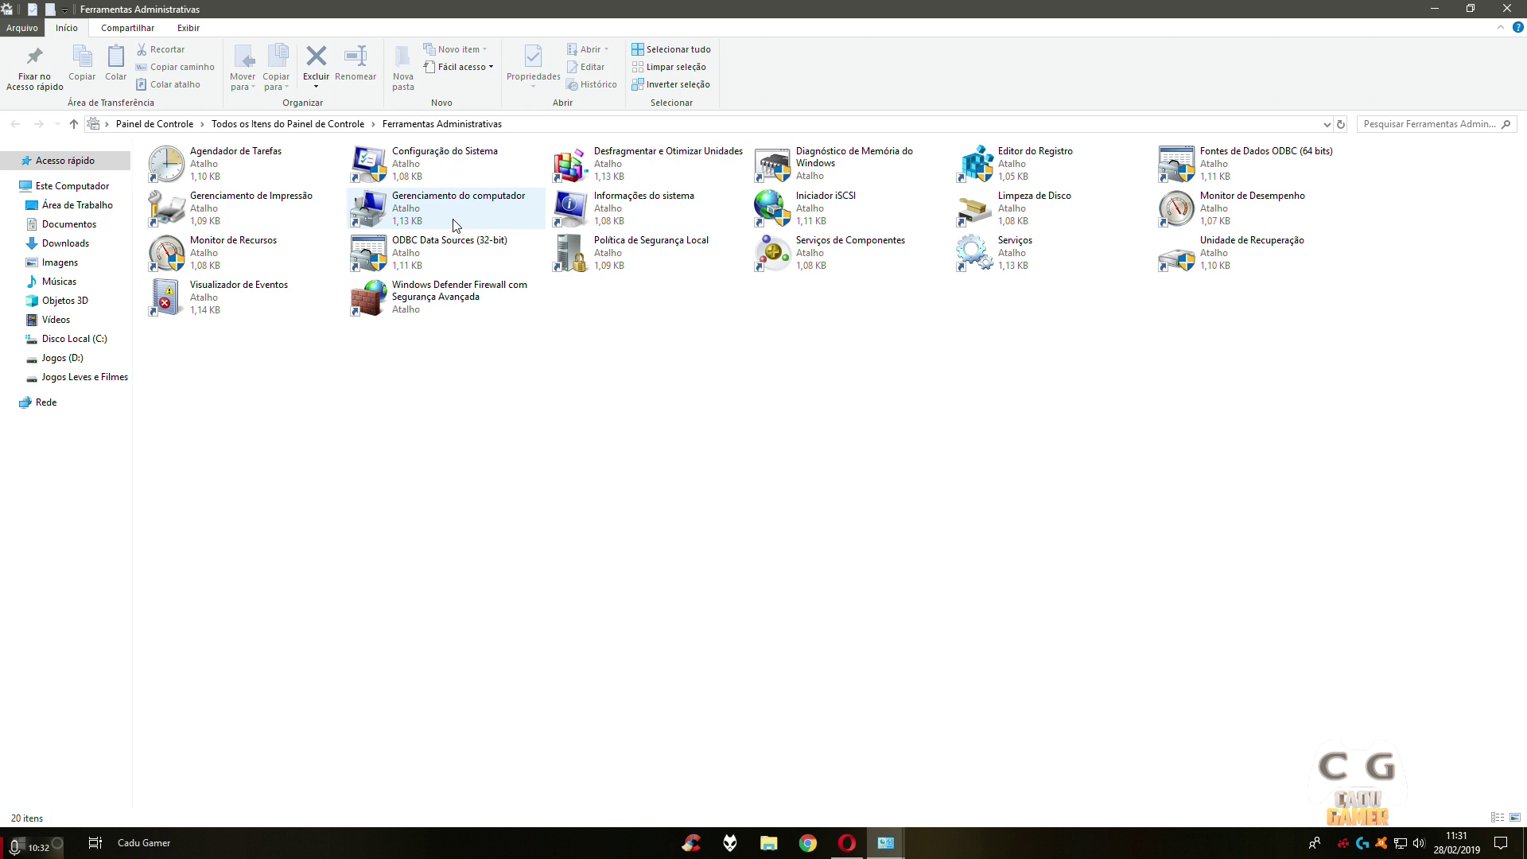
click(455, 165)
double_click(454, 165)
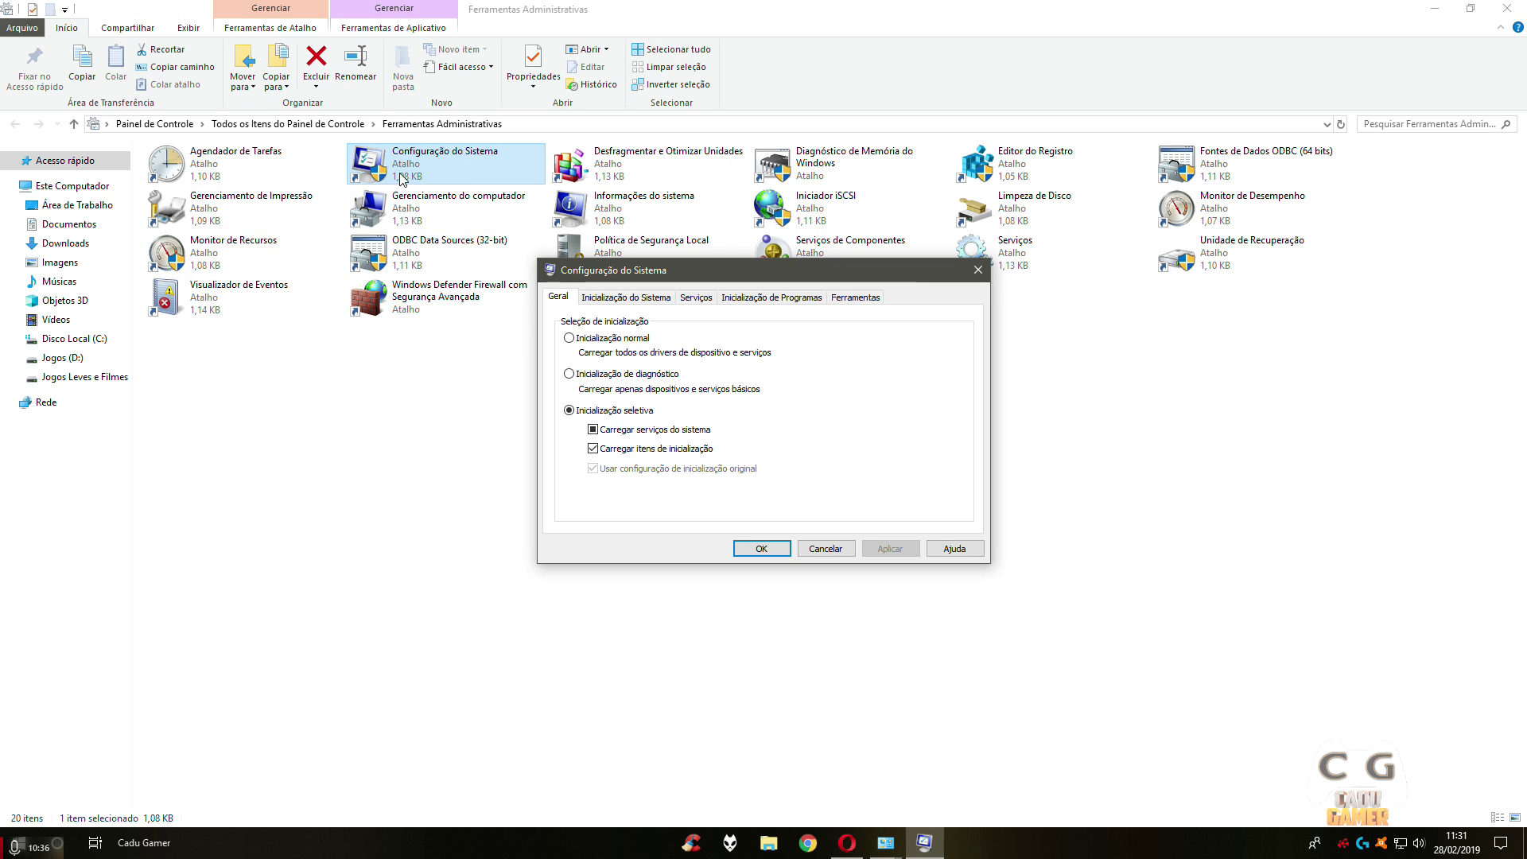
Hide all Microsoft services in the services list of Configuração do Sistema.
click(628, 297)
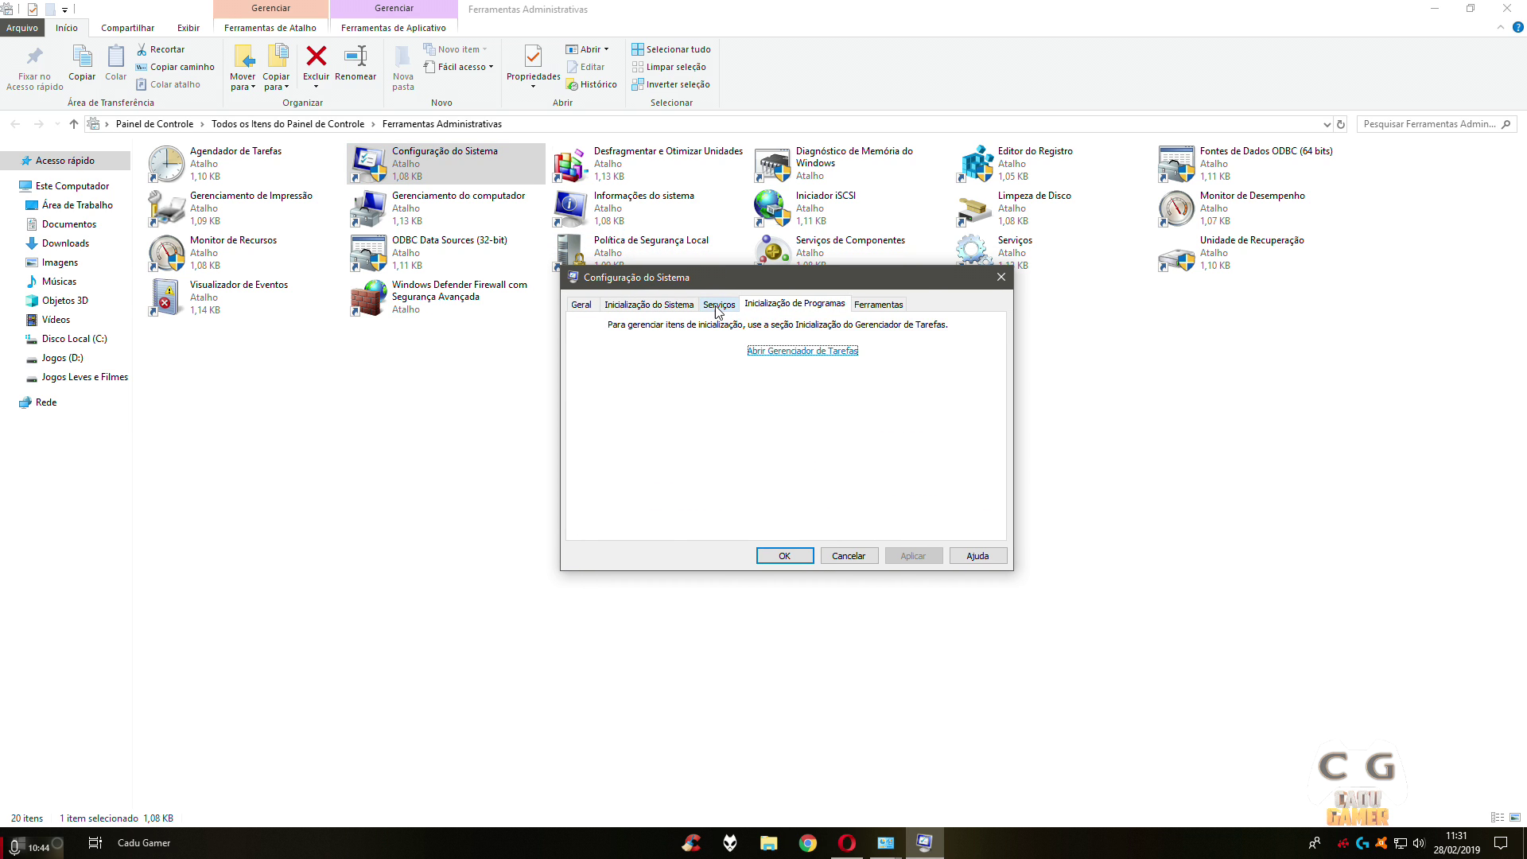
click(718, 306)
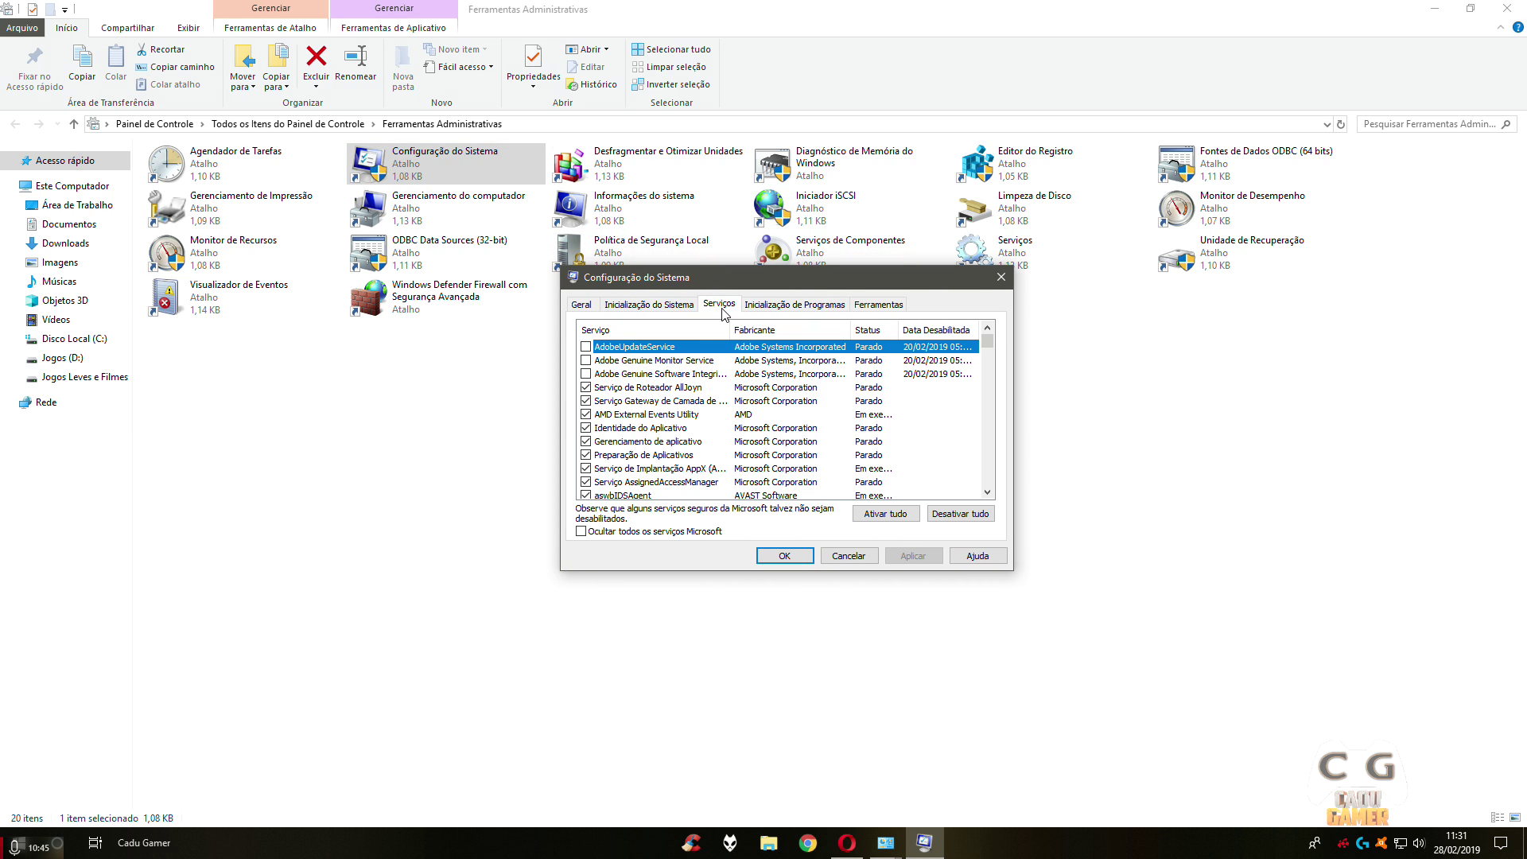
click(649, 305)
click(710, 305)
click(610, 532)
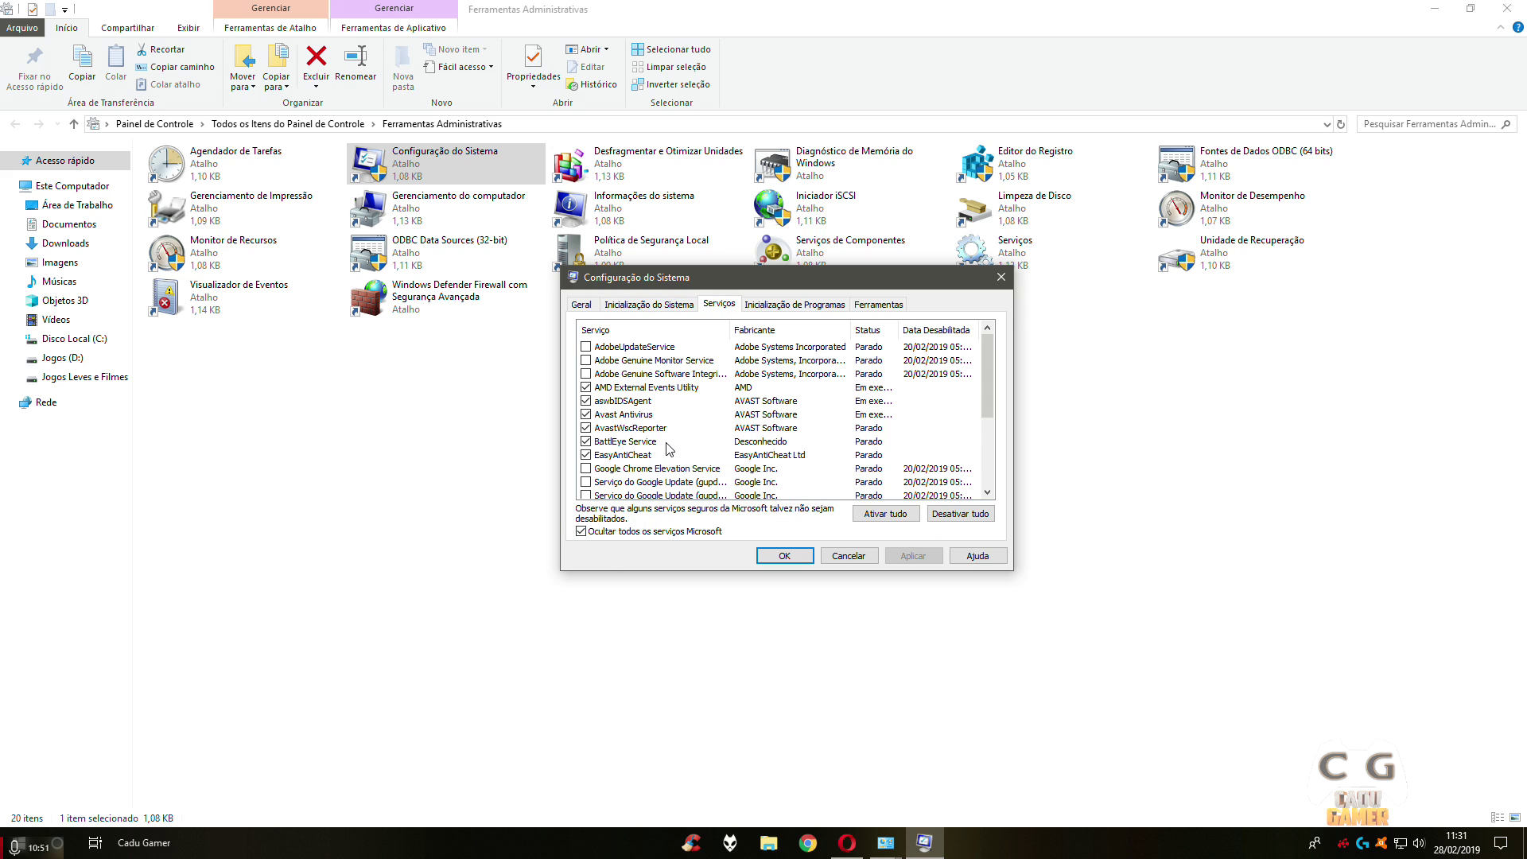
Review the full list of non-Microsoft services, confirm Configuração do Sistema, and close Ferramentas Administrativas.
scroll(676, 437, down, 3)
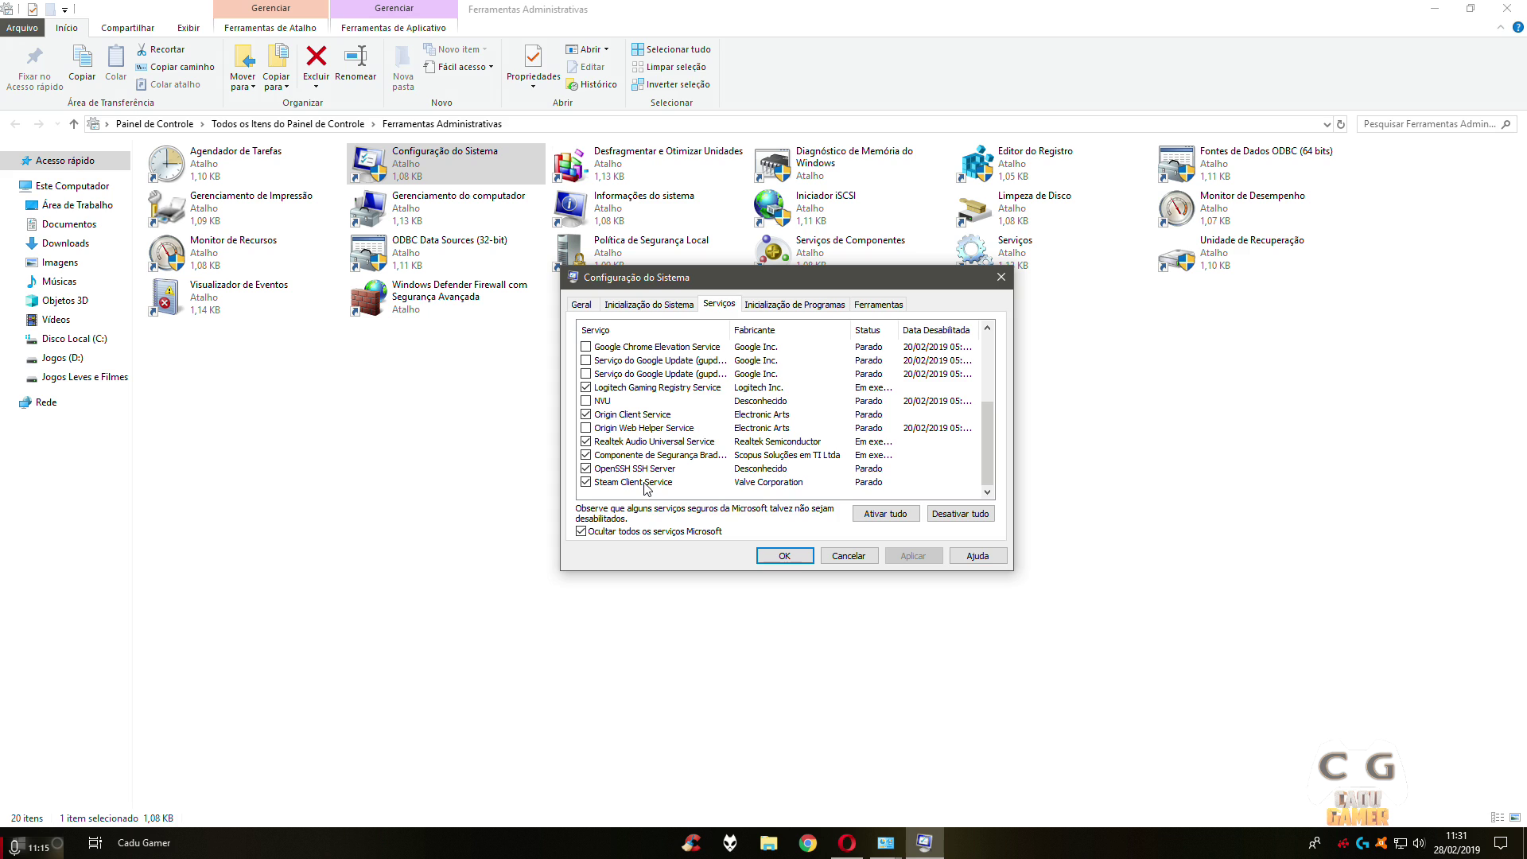
scroll(646, 488, up, 3)
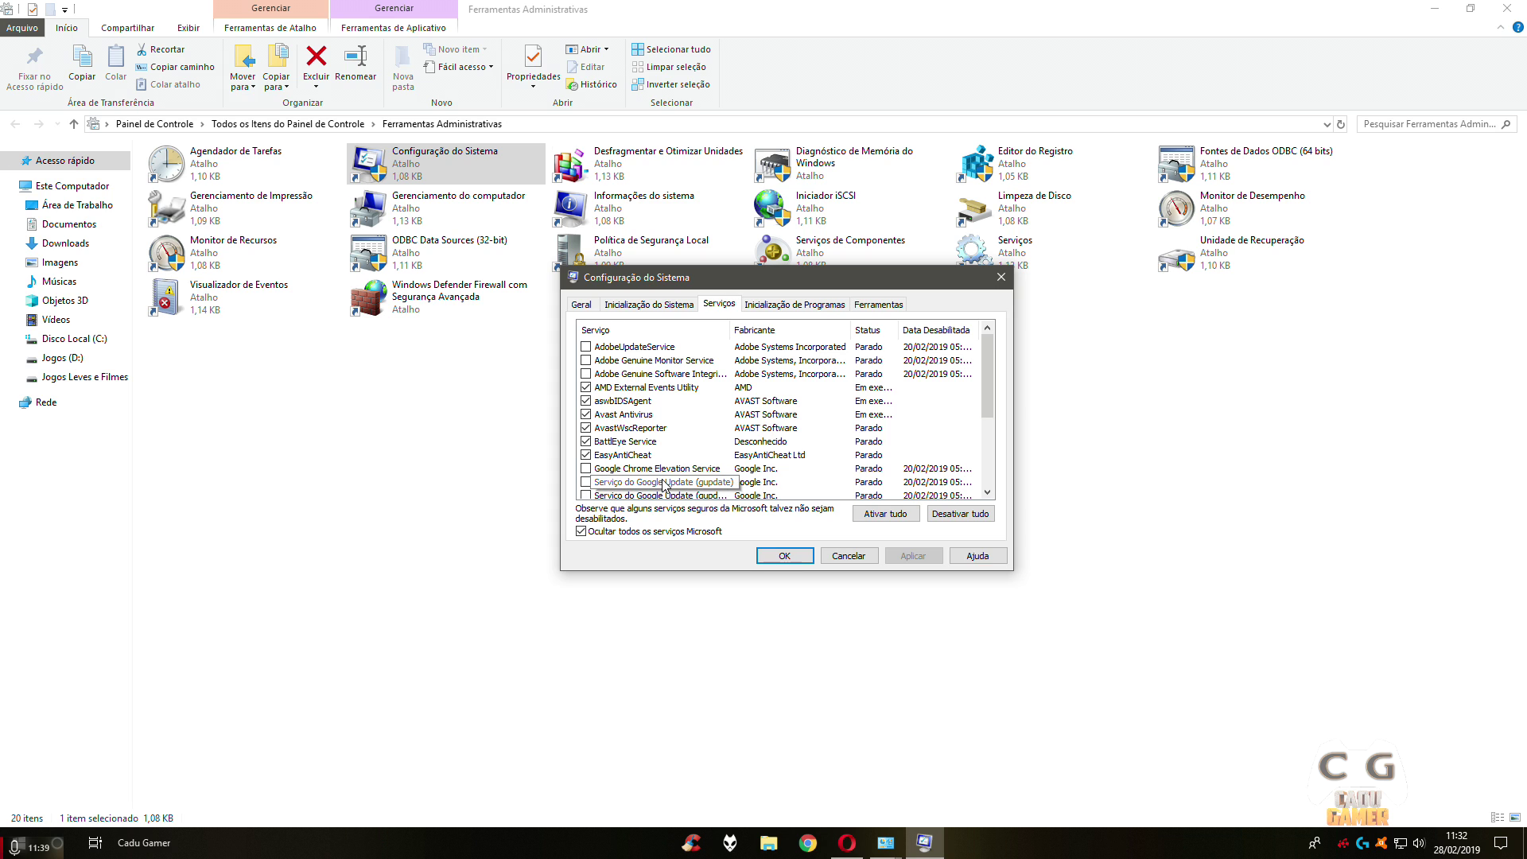
scroll(662, 485, down, 2)
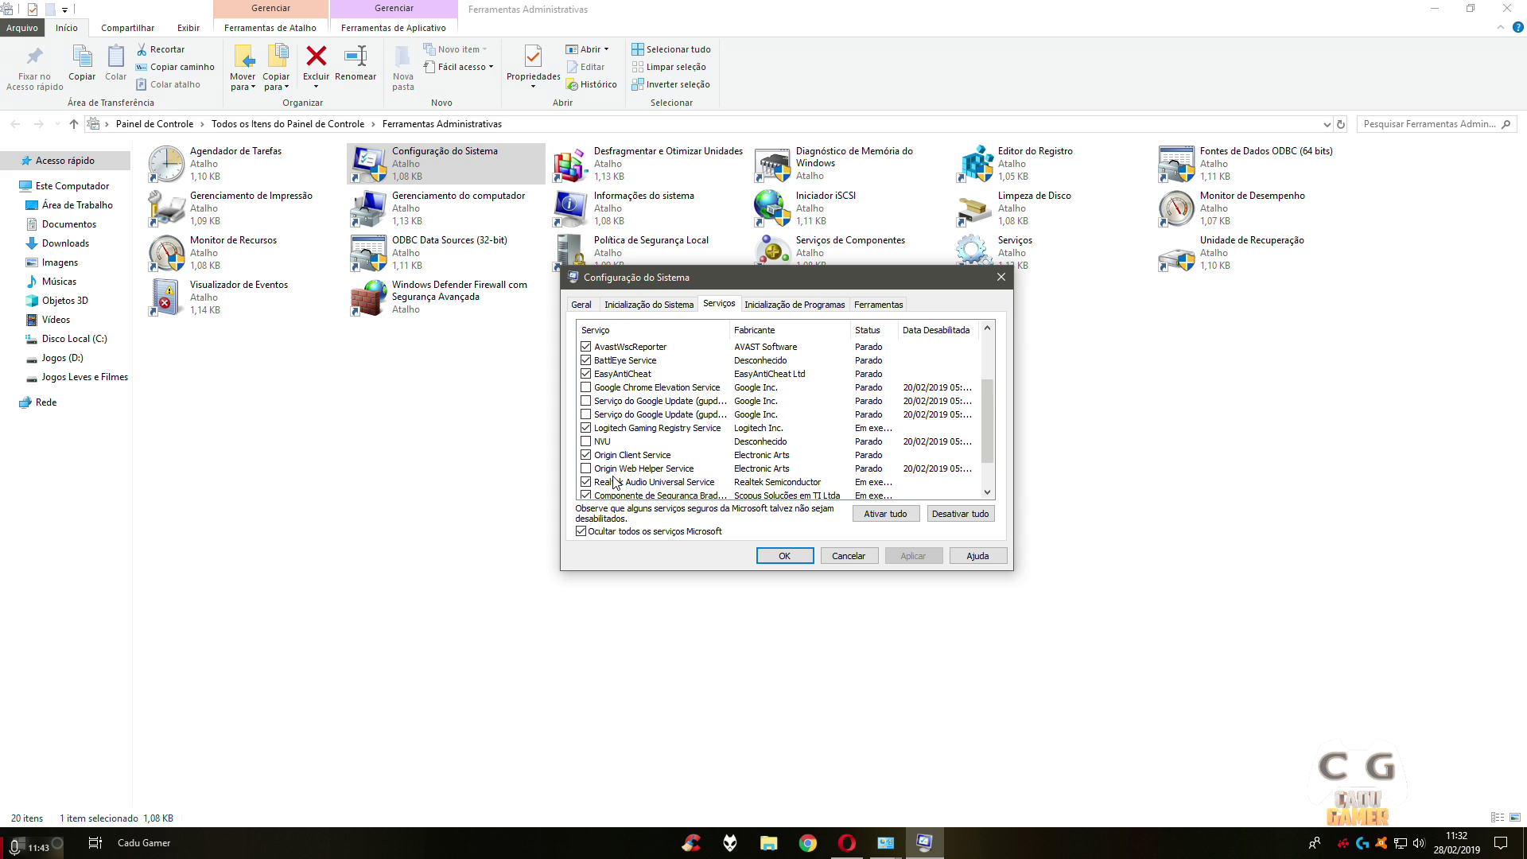
scroll(615, 482, down, 1)
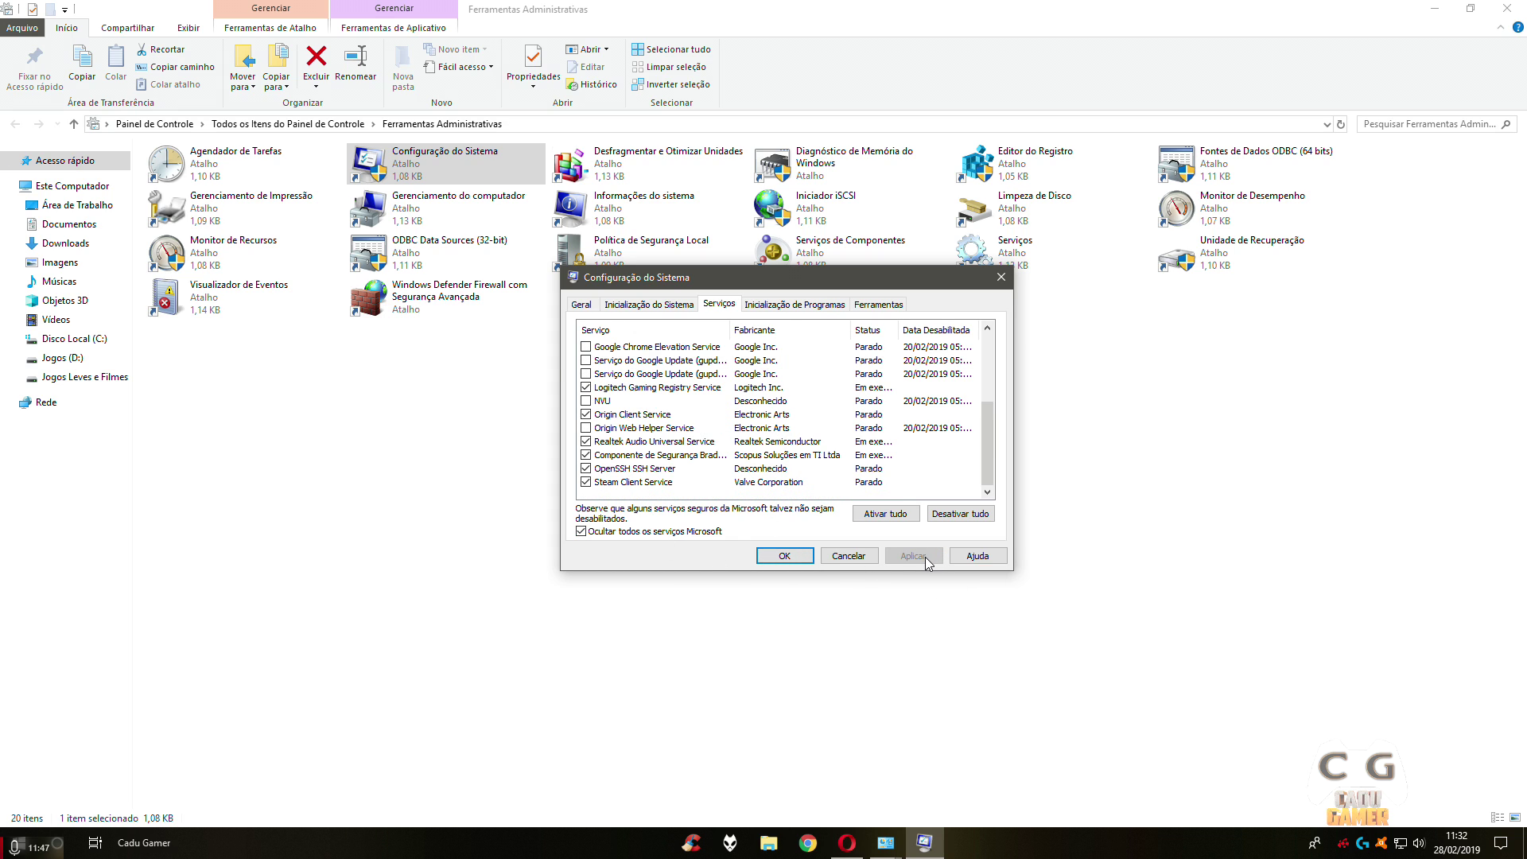
click(784, 556)
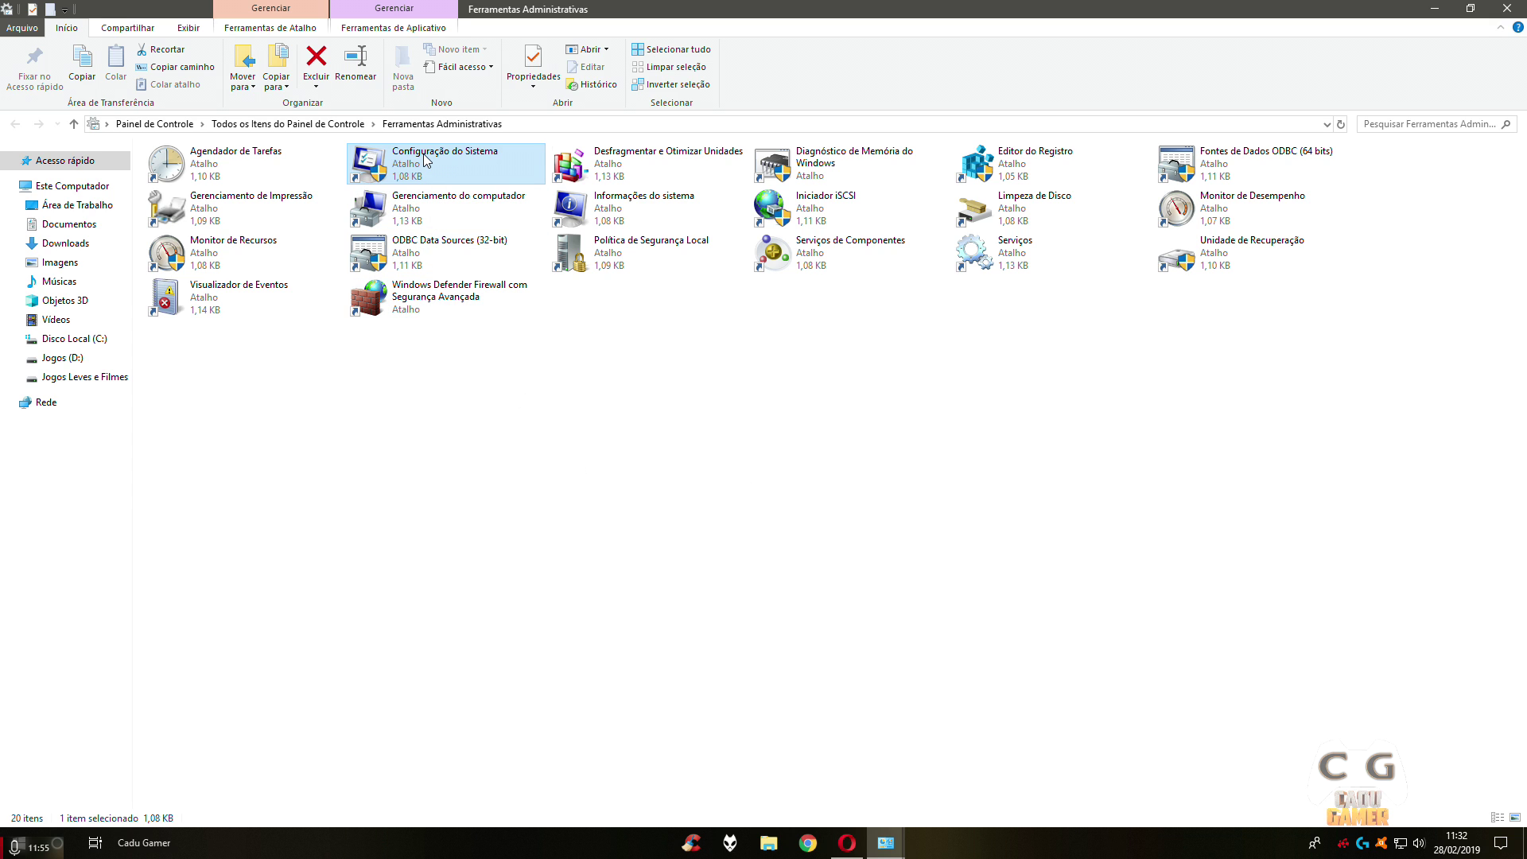
click(1507, 8)
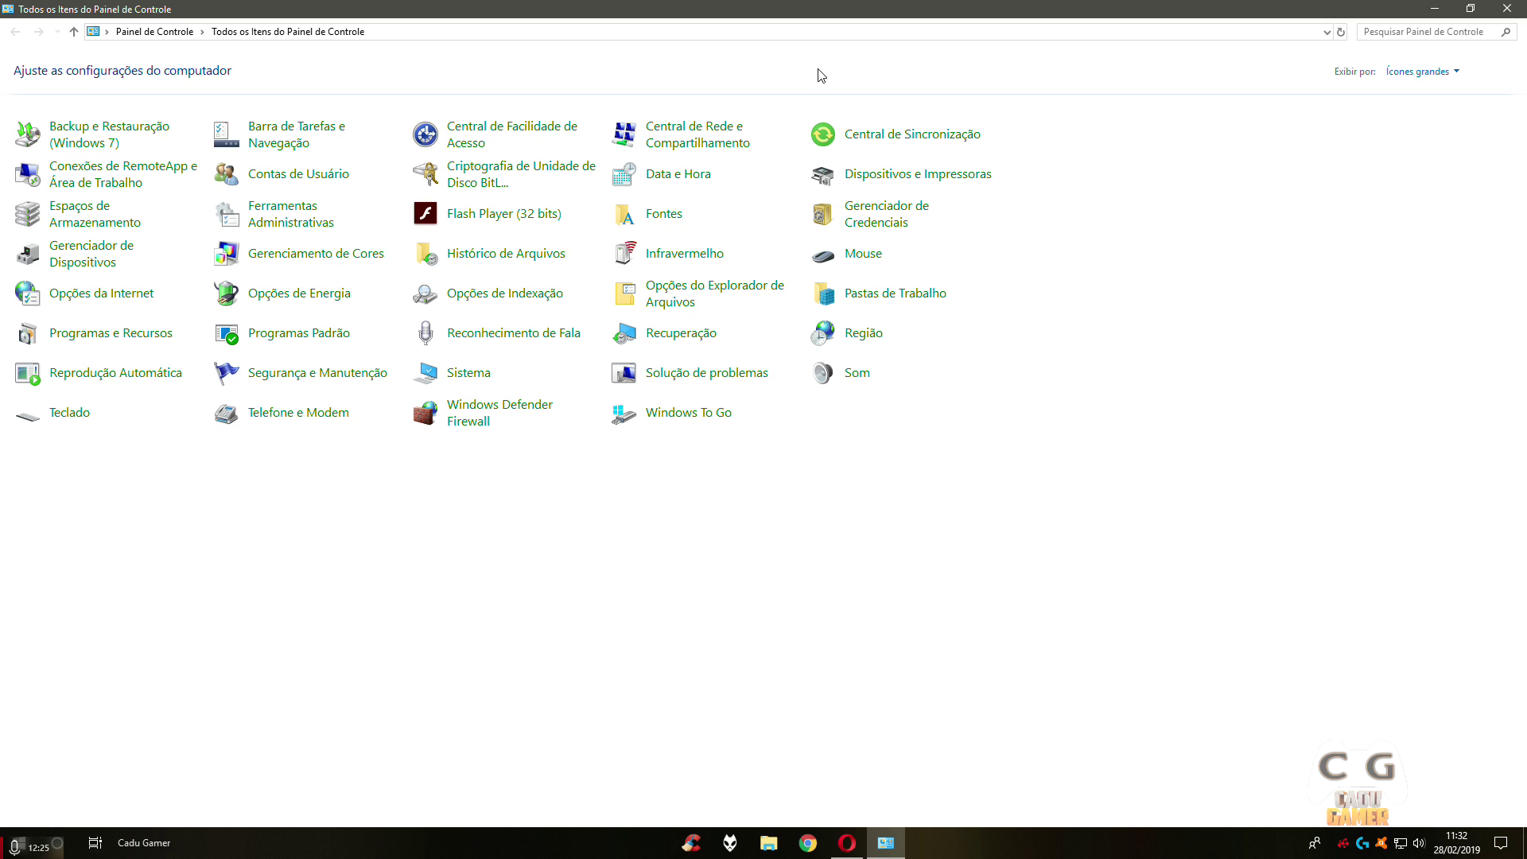
Open the Gerenciador de Dispositivos from the Painel de Controle and move its window clear of the upper-left corner.
click(59, 264)
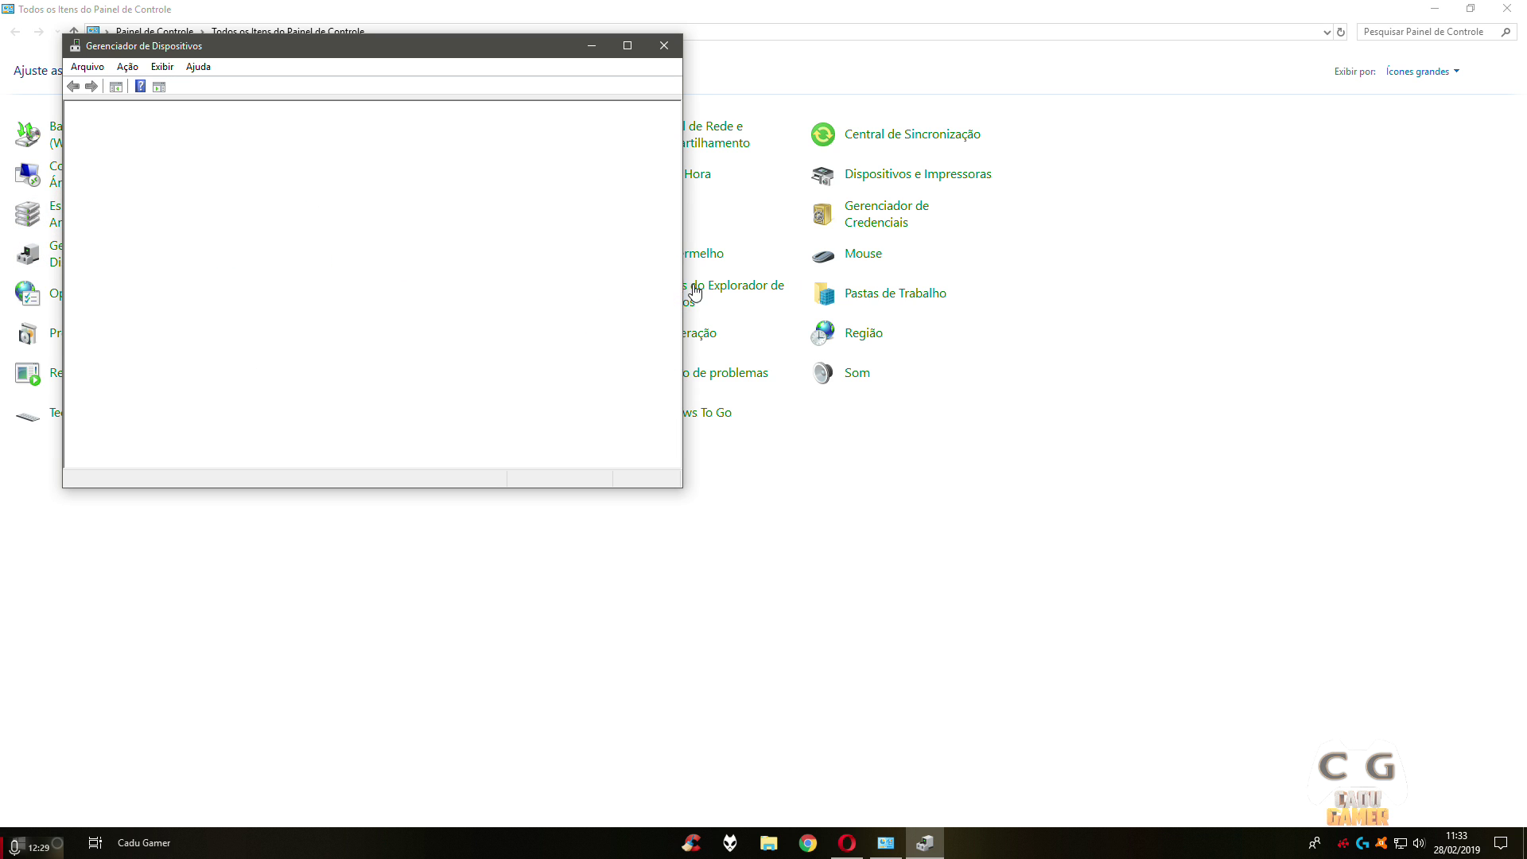
drag(384, 52, 844, 117)
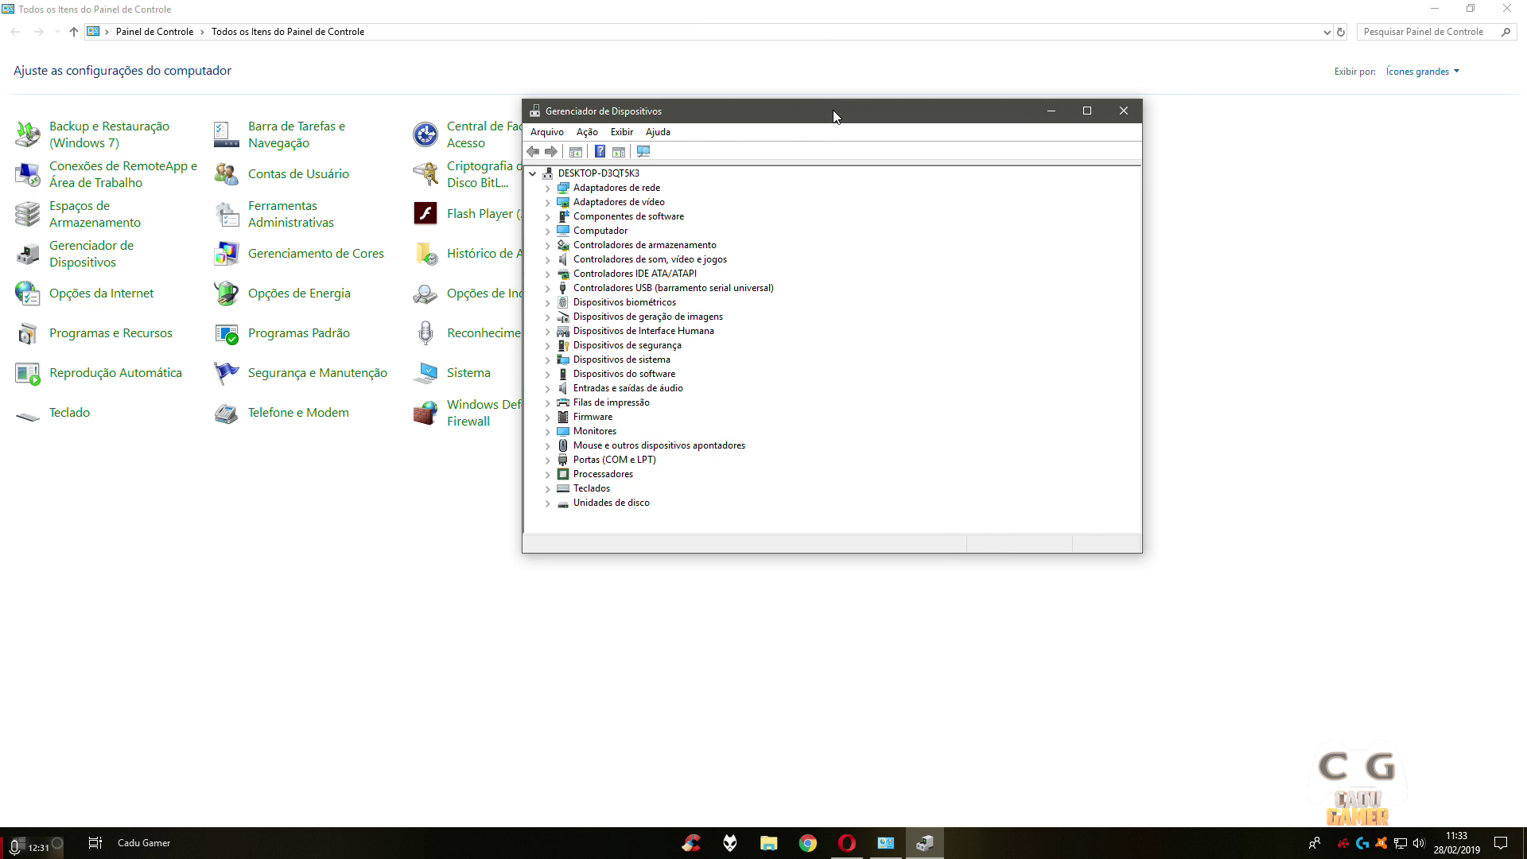
click(637, 201)
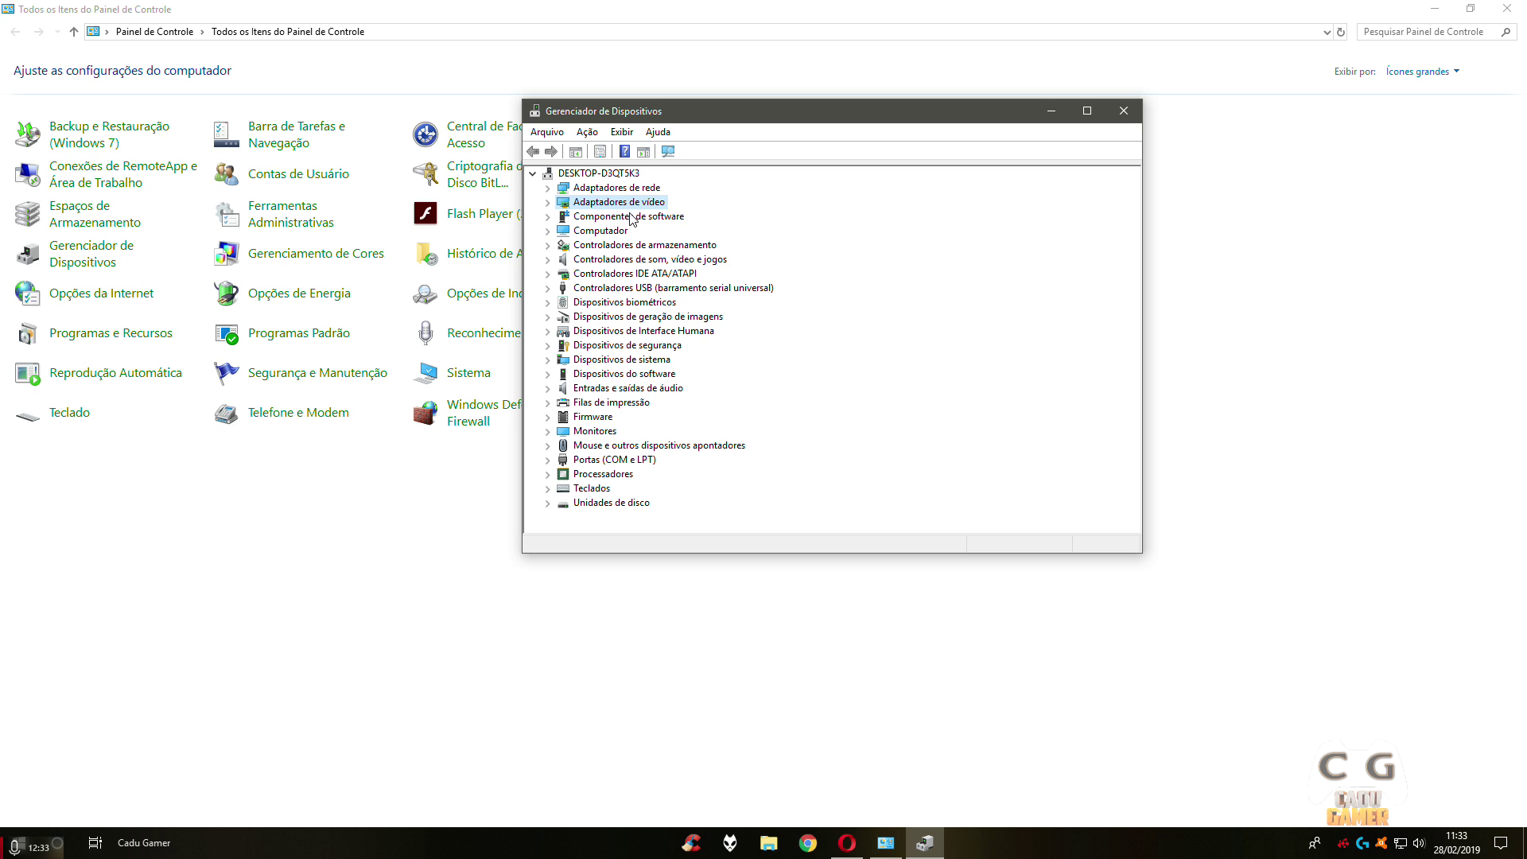
Check the driver update option of the Realtek PCIe GbE Family Controller network adapter, and close Gerenciador de Dispositivos and Painel de Controle.
double_click(632, 192)
right_click(633, 204)
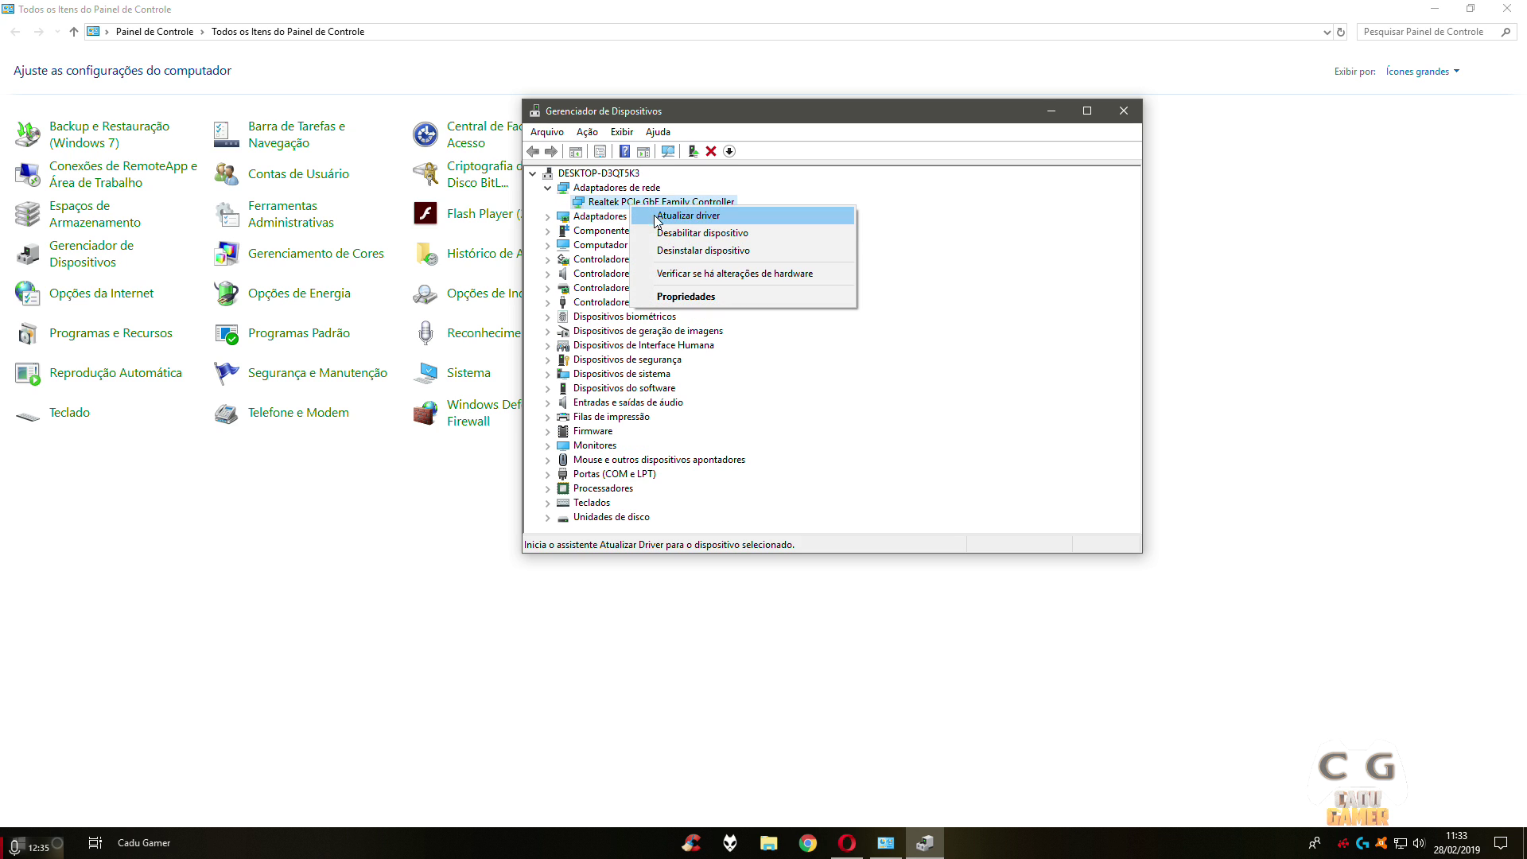
click(1016, 173)
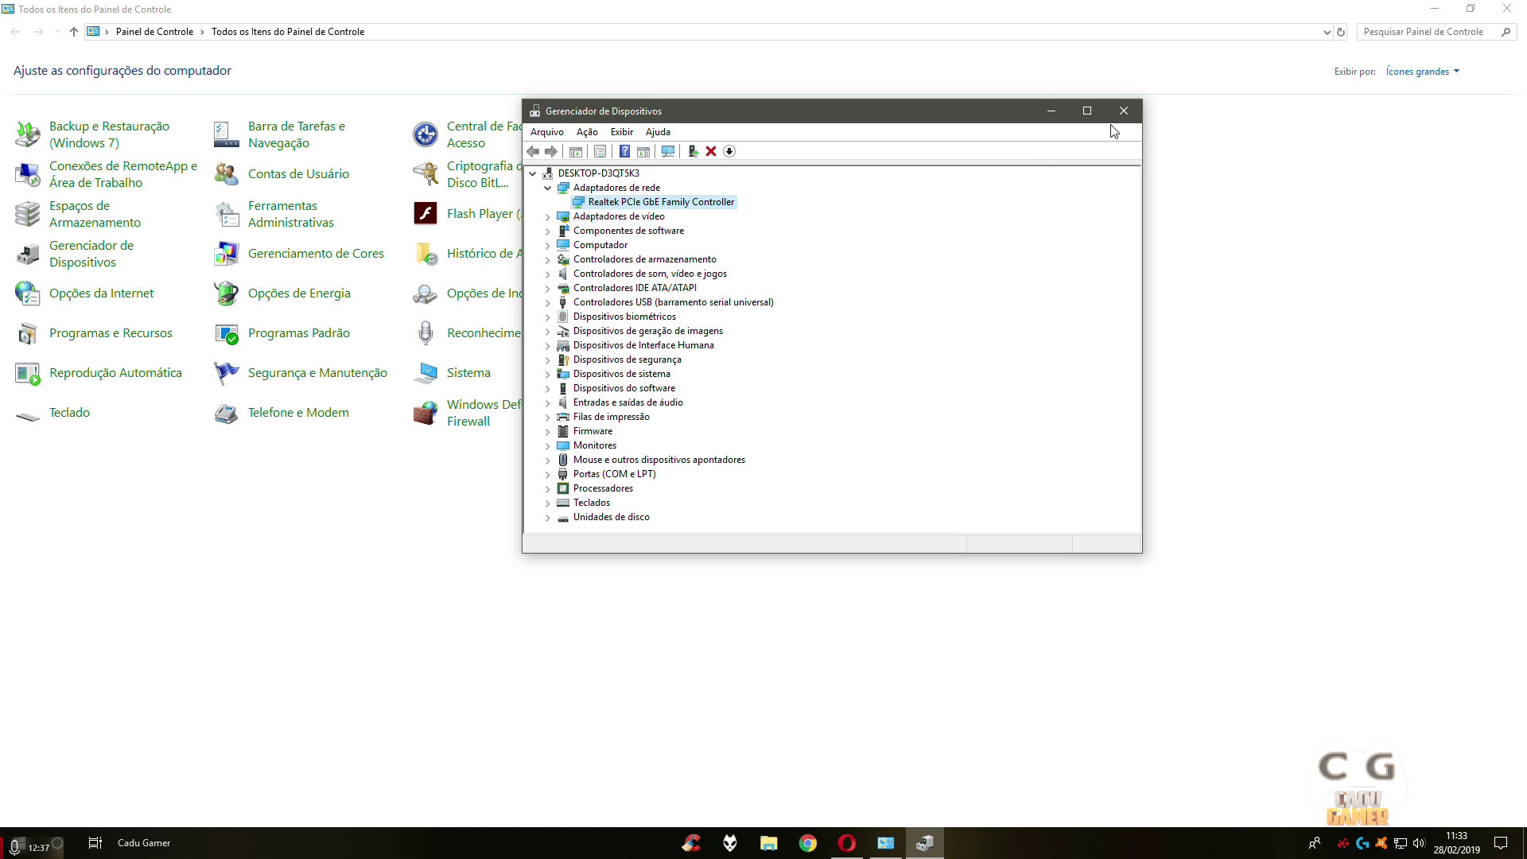
click(1123, 112)
click(1505, 8)
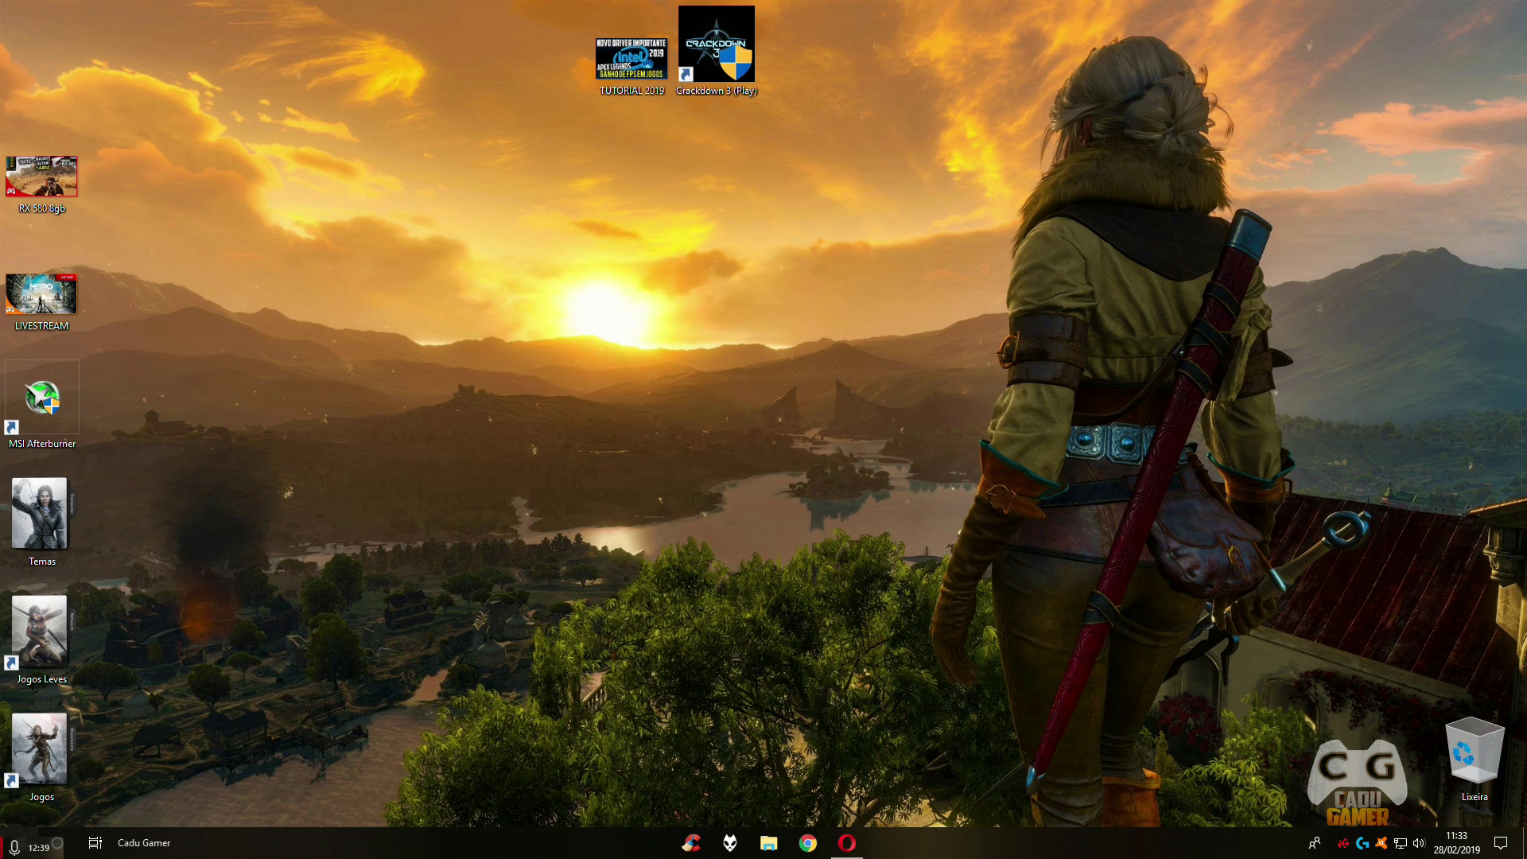
Launch AIDA64 and CPU-Z from the Start menu's Executar group.
key(super)
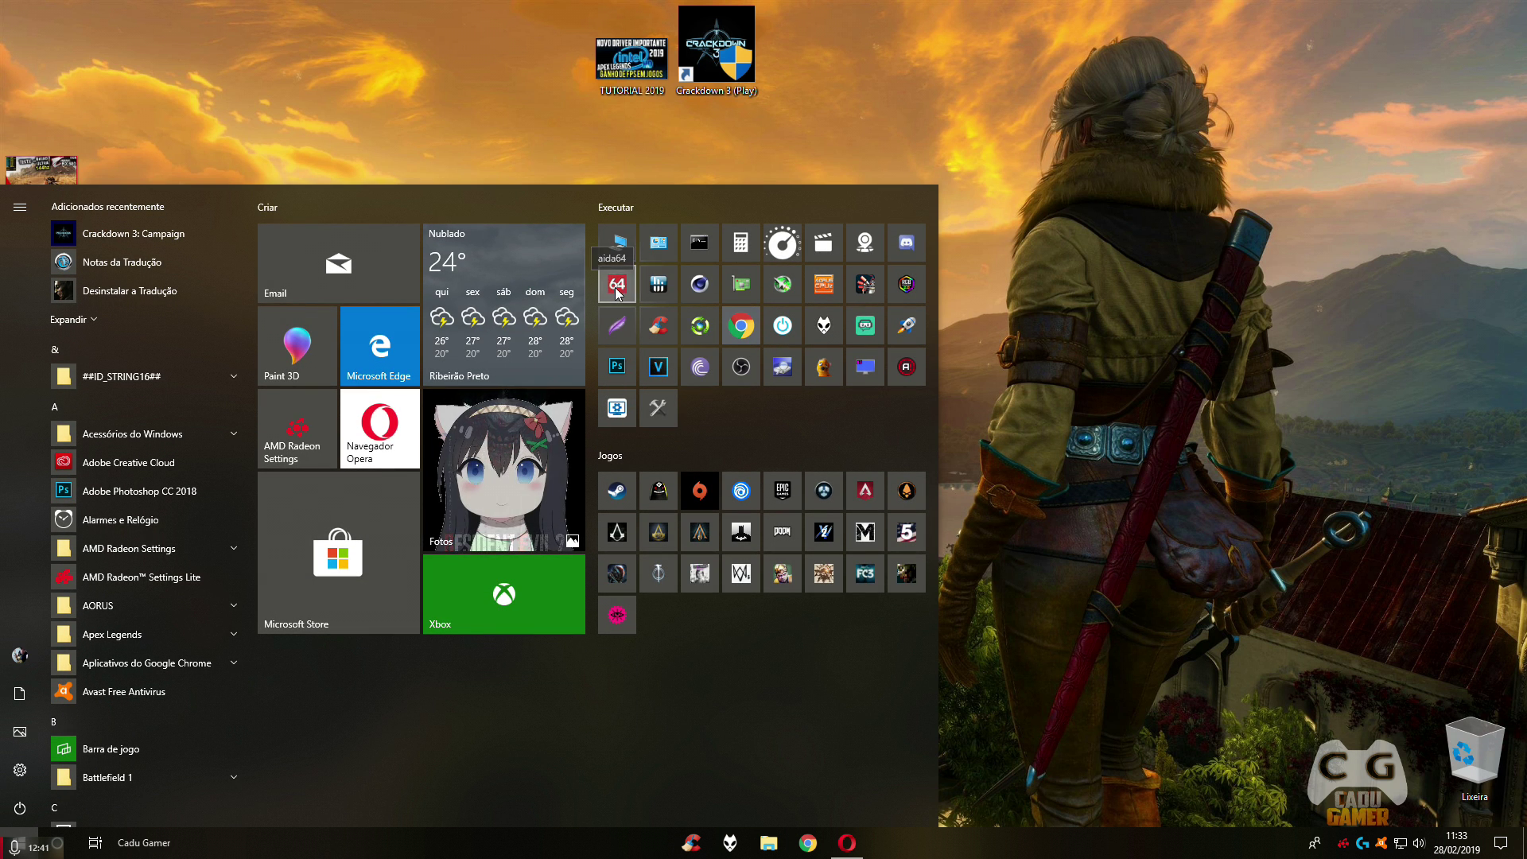
click(604, 293)
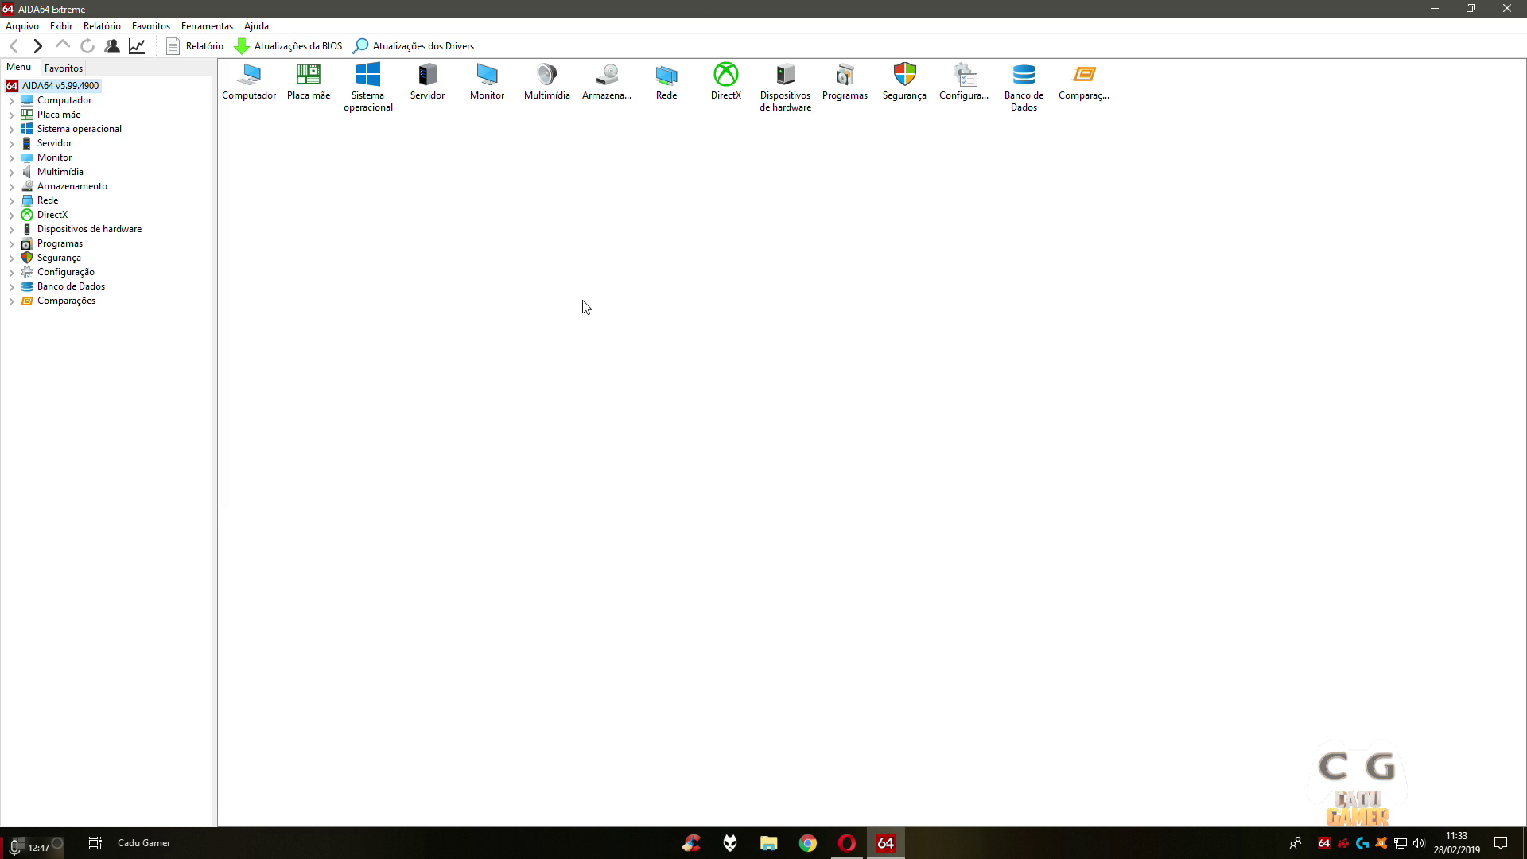
key(super)
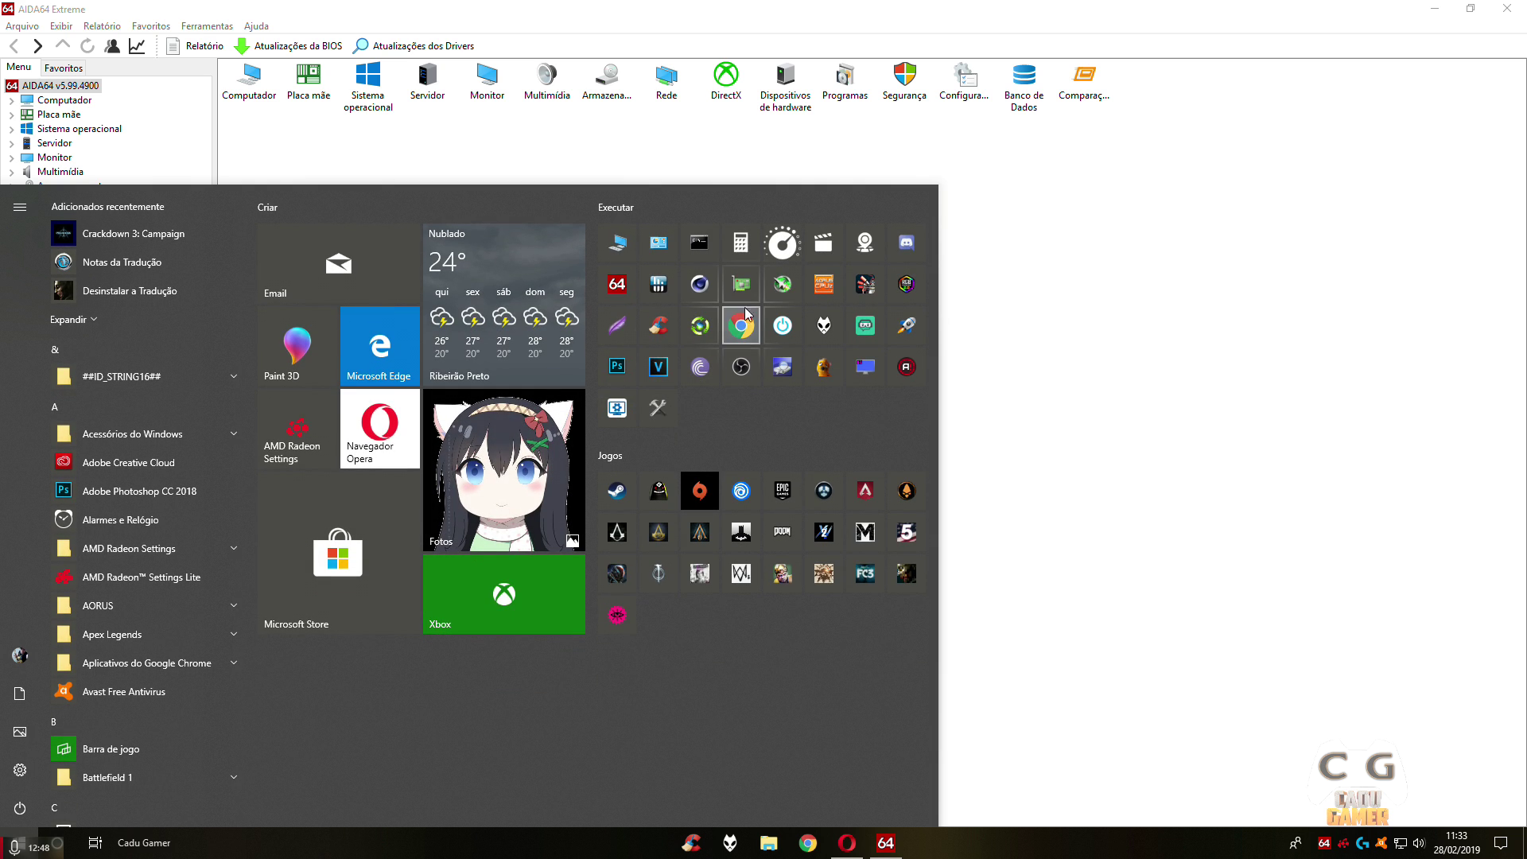
click(823, 284)
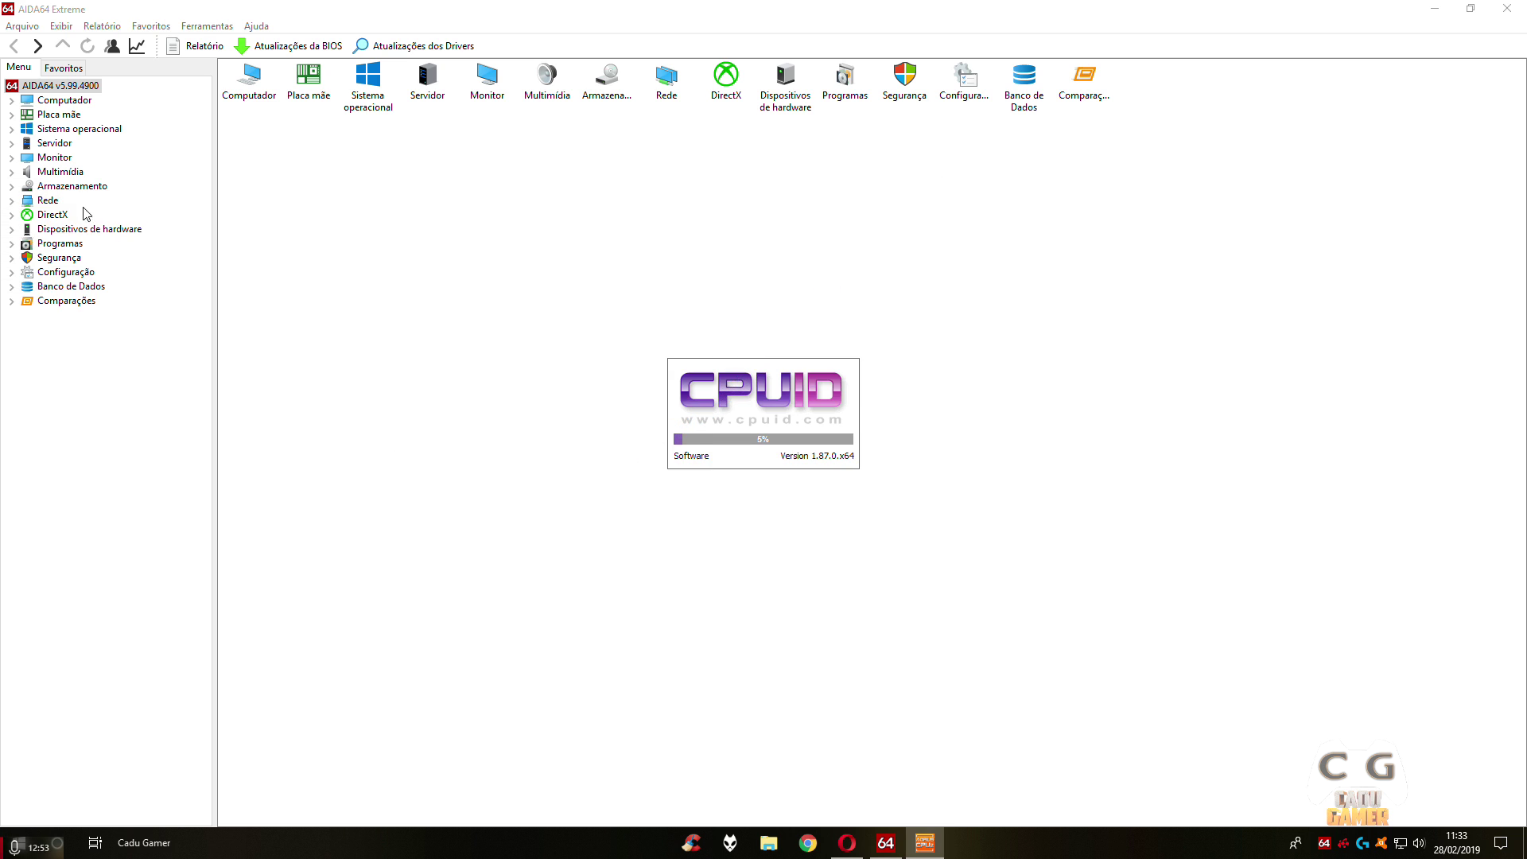
Examine the North Bridge and South Bridge chipset entries under Placa mãe in AIDA64, ending on AMD Promontory B350.
click(63, 118)
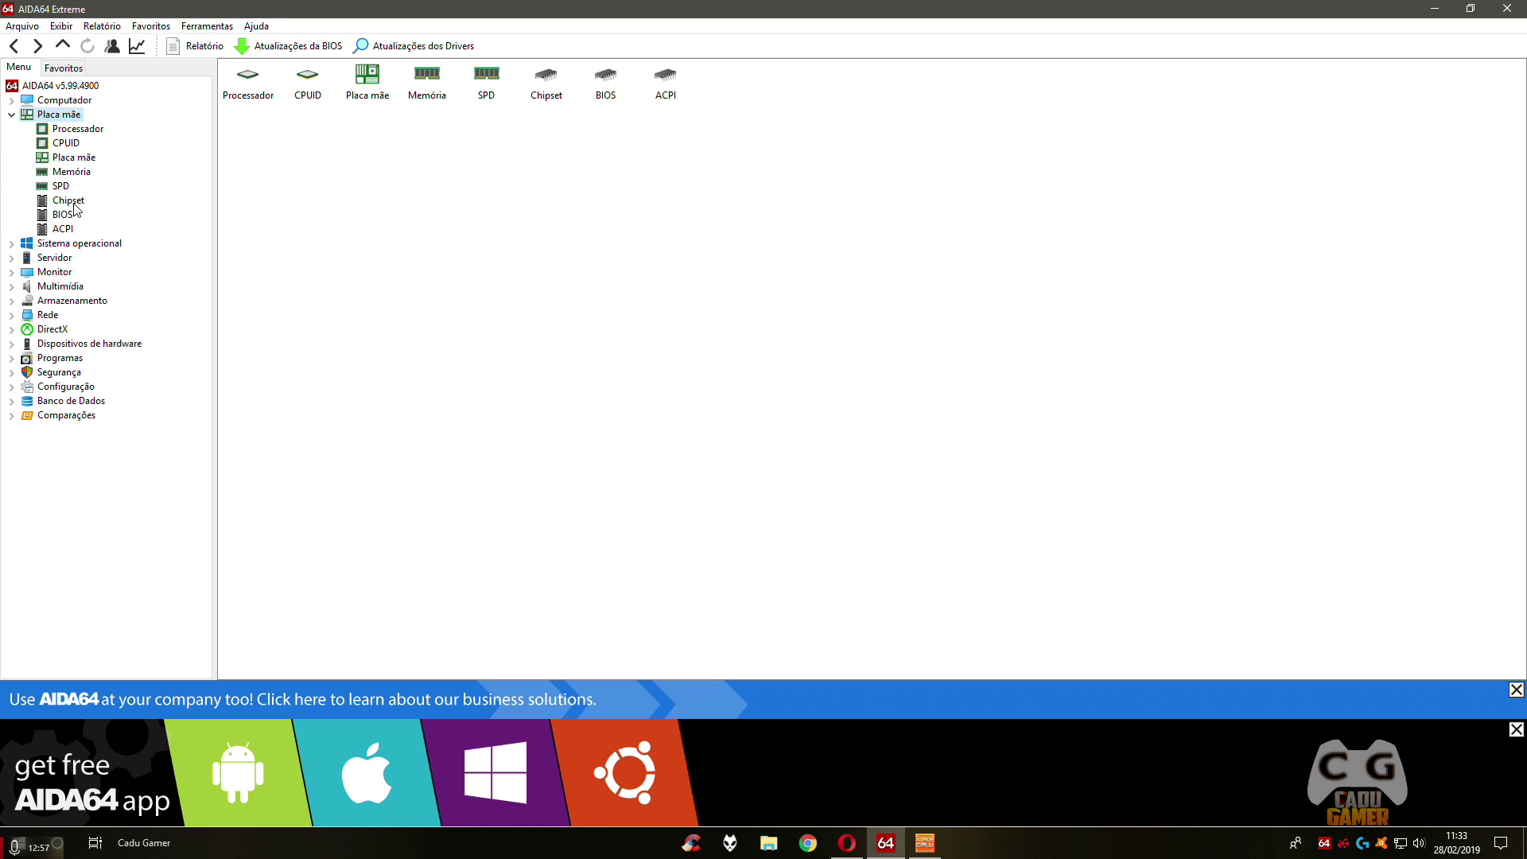
click(73, 204)
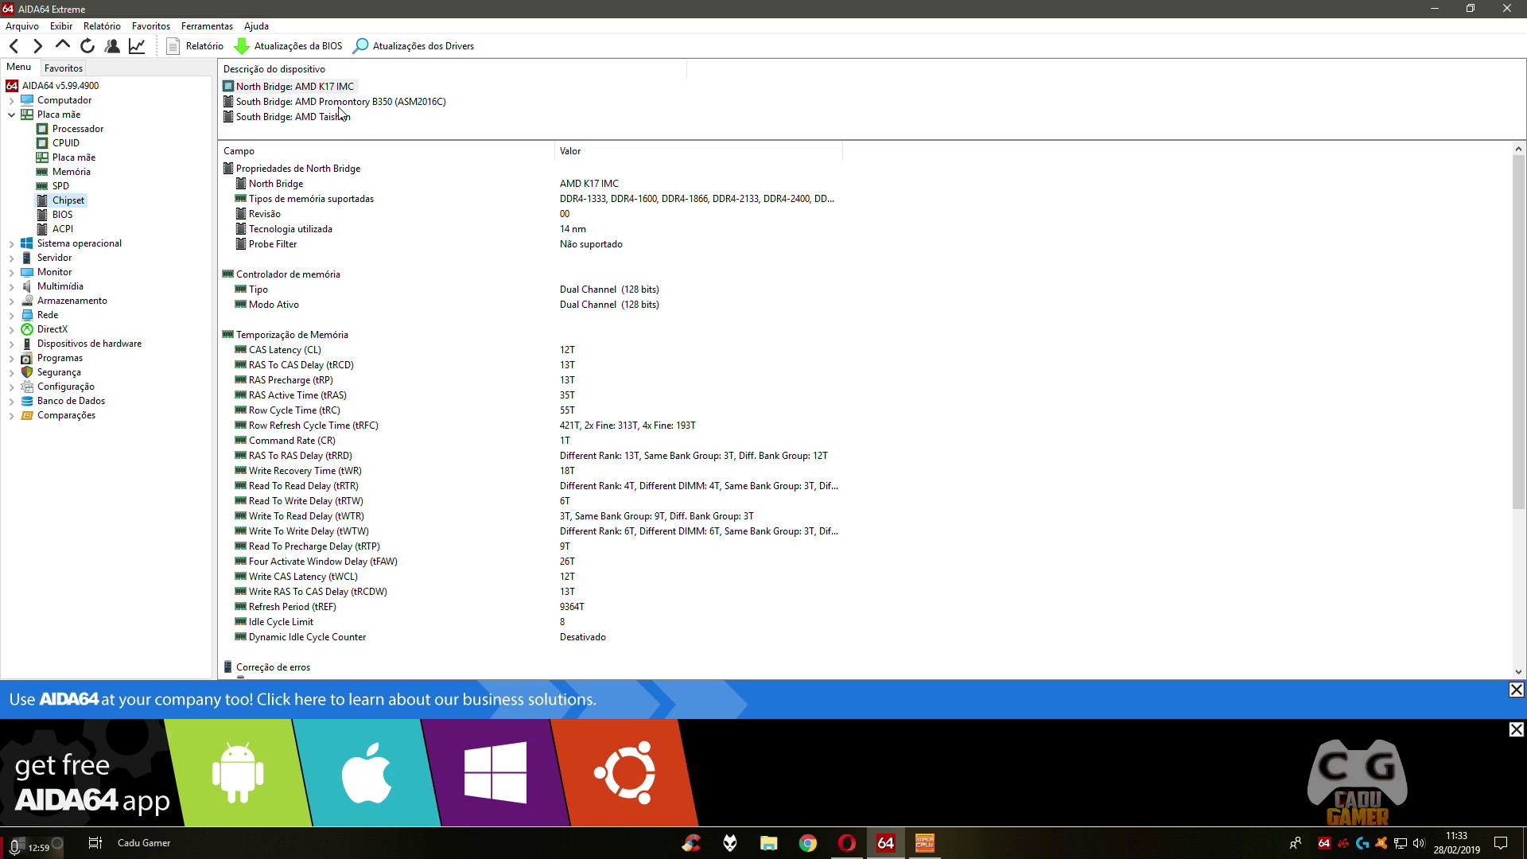
click(308, 91)
click(274, 103)
click(267, 117)
click(276, 103)
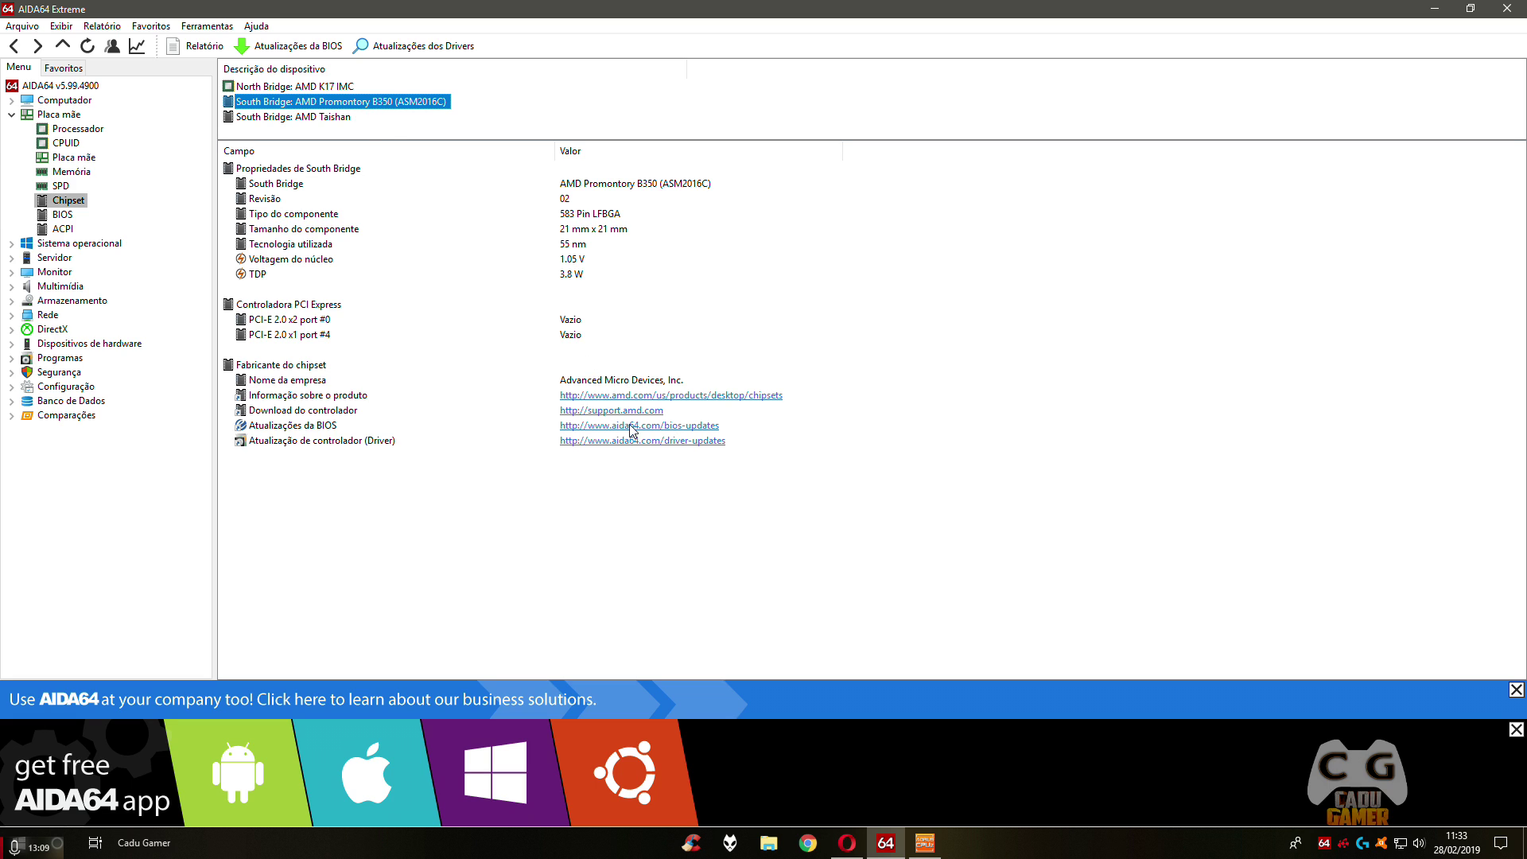
Switch to CPU-Z, check the motherboard's manufacturer, model and chipset in its Mainboard information, and close CPU-Z.
click(847, 850)
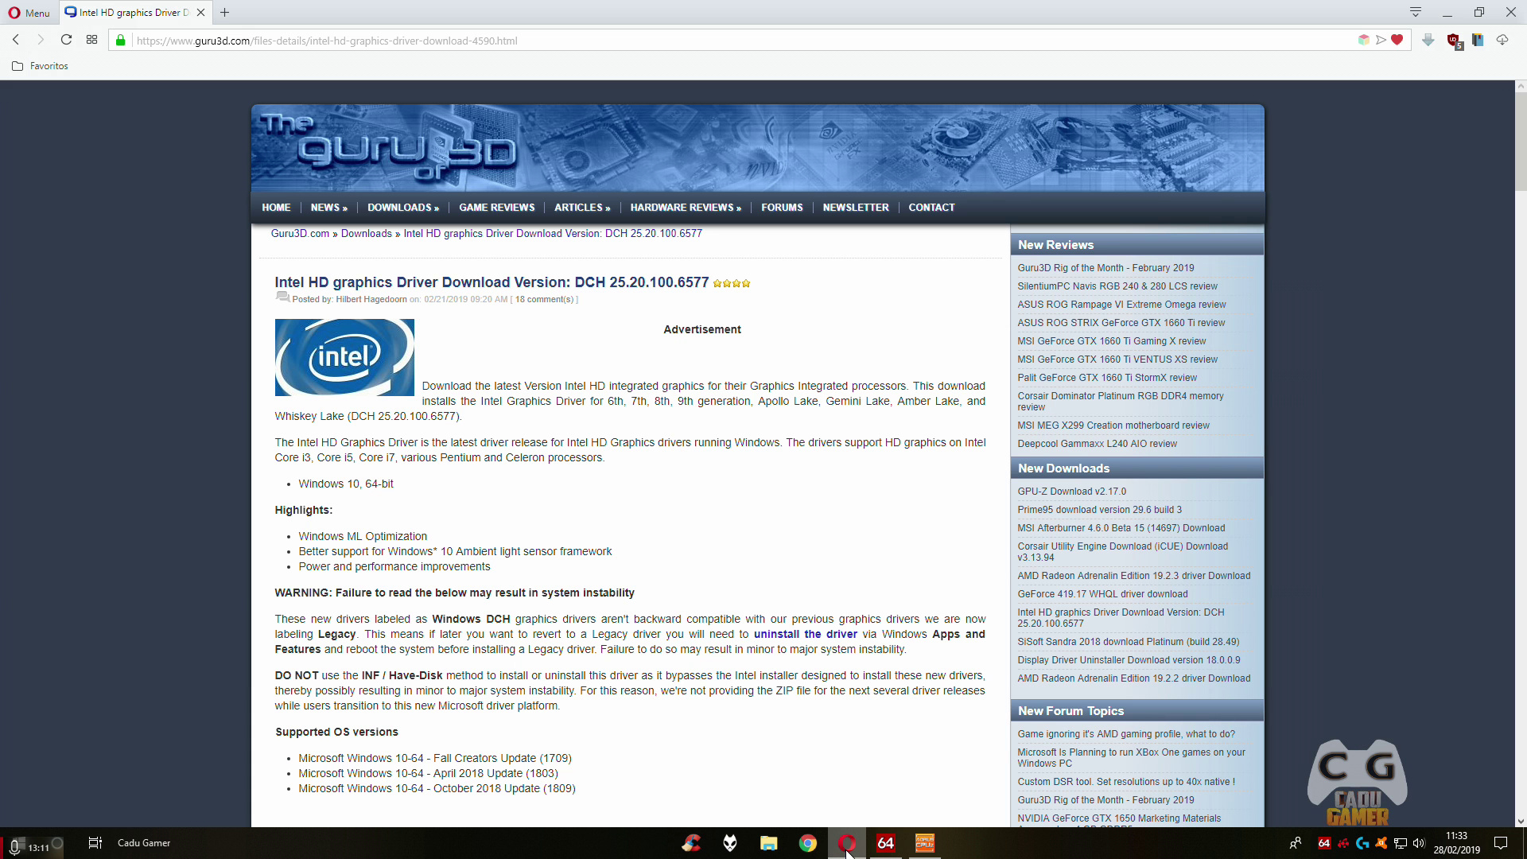
click(848, 851)
click(924, 843)
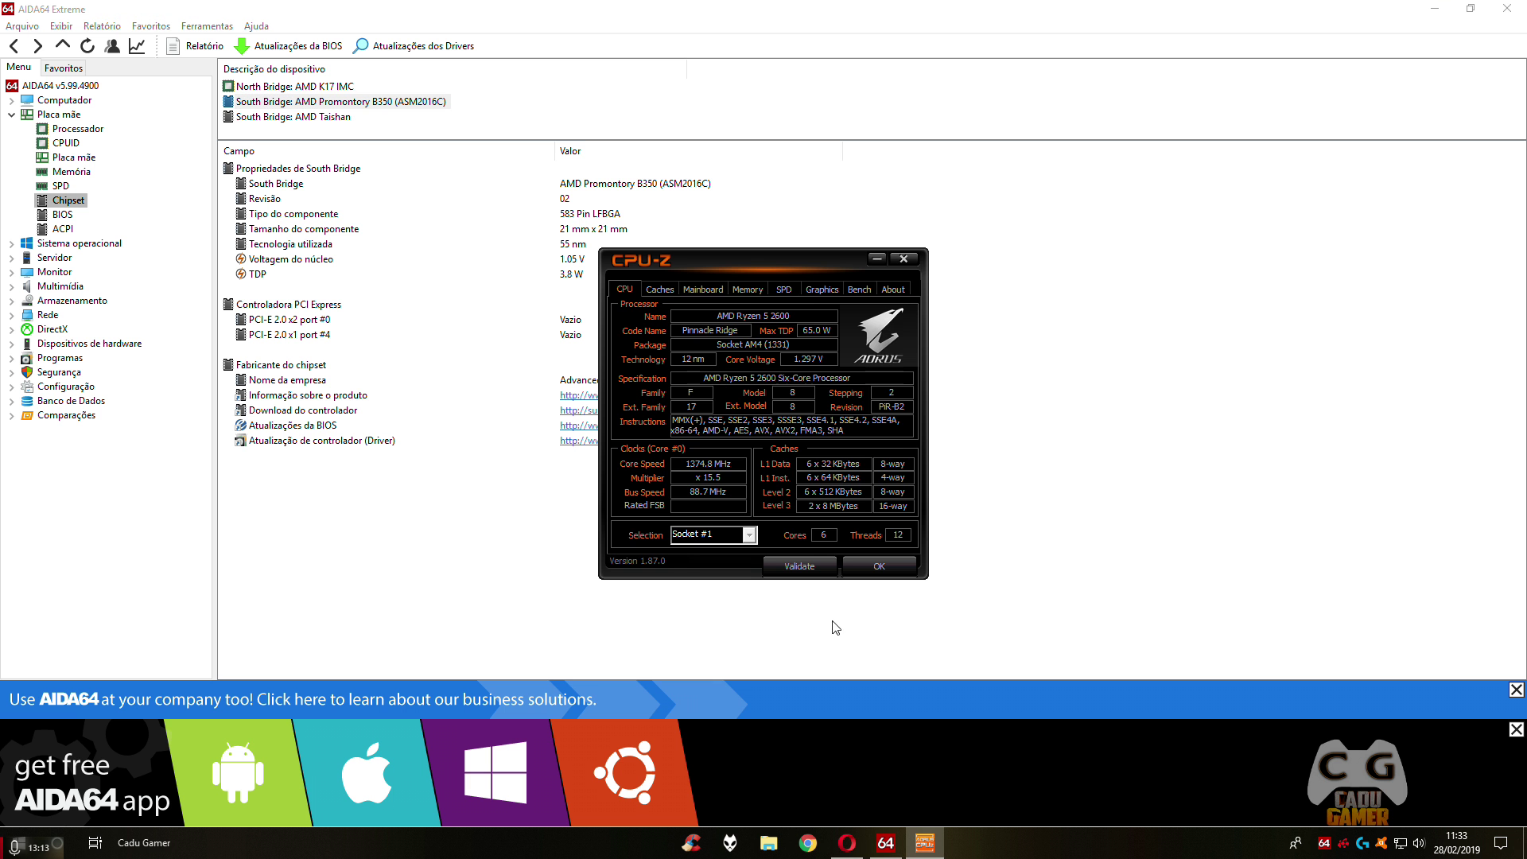
click(702, 290)
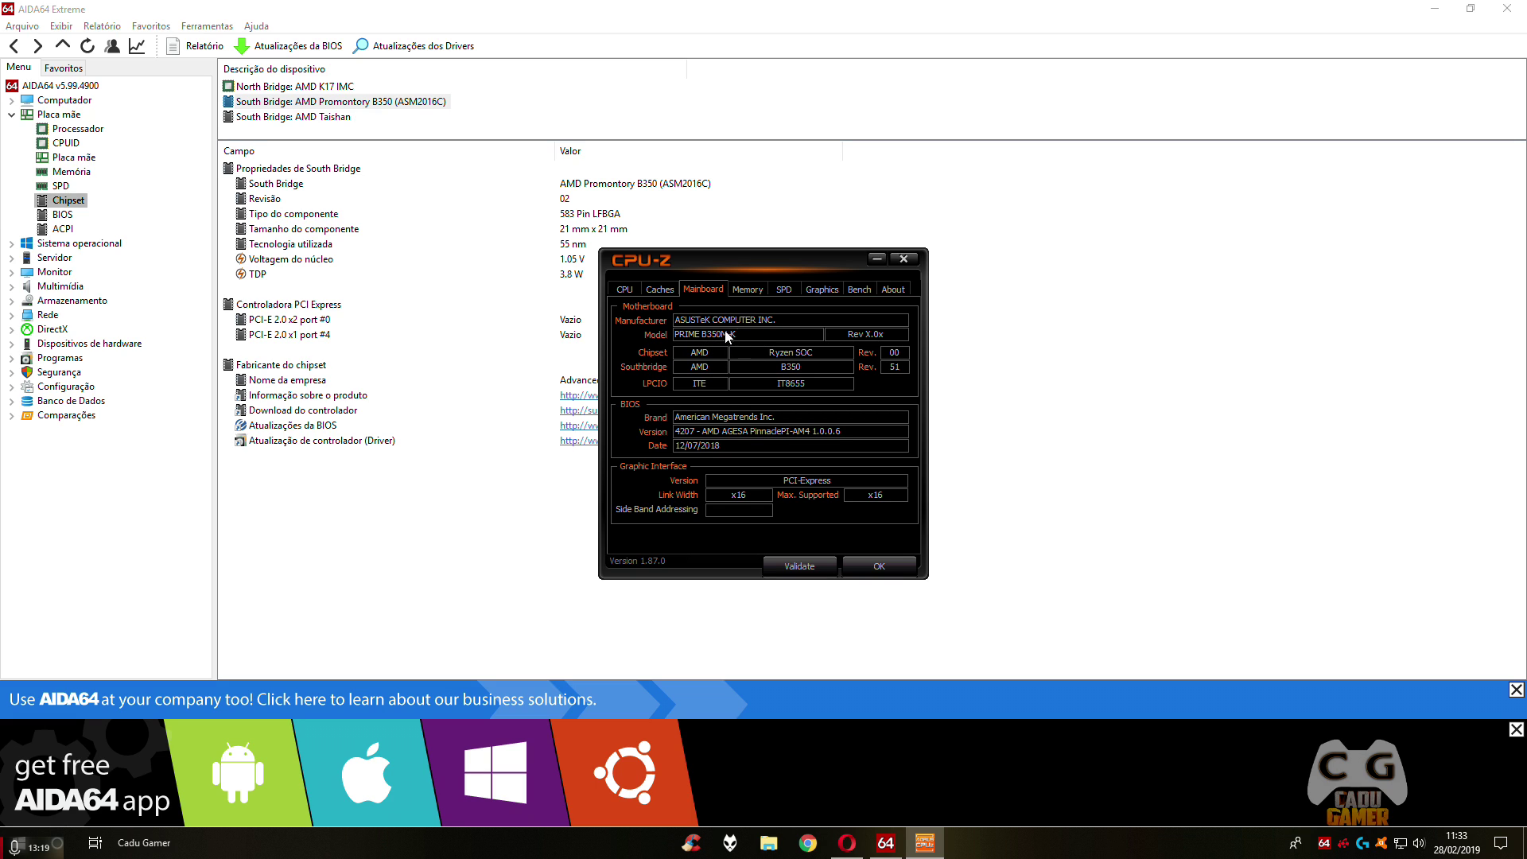
drag(813, 268, 1037, 168)
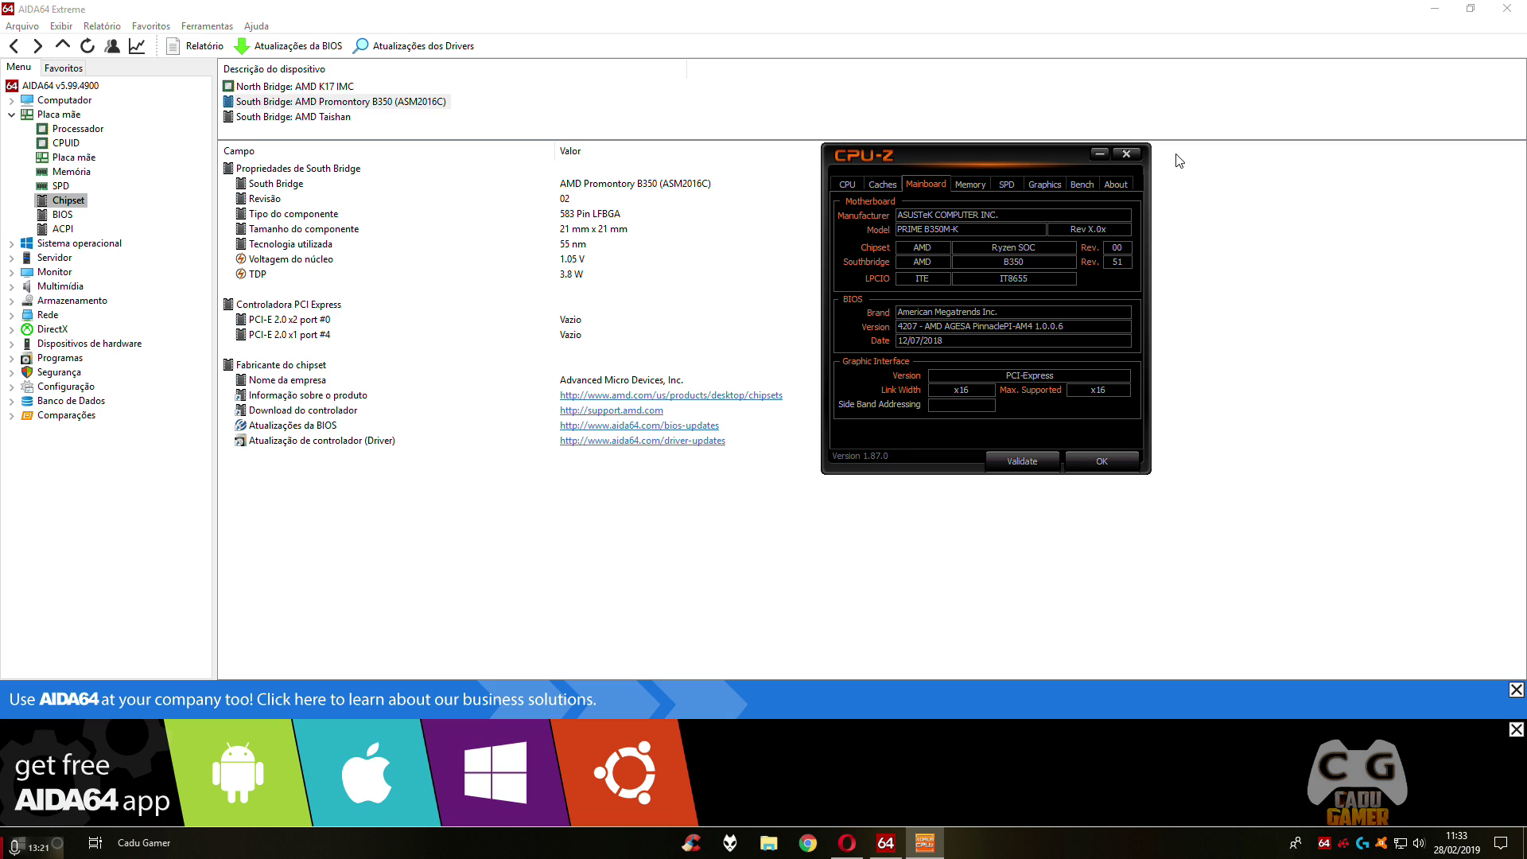
click(1129, 155)
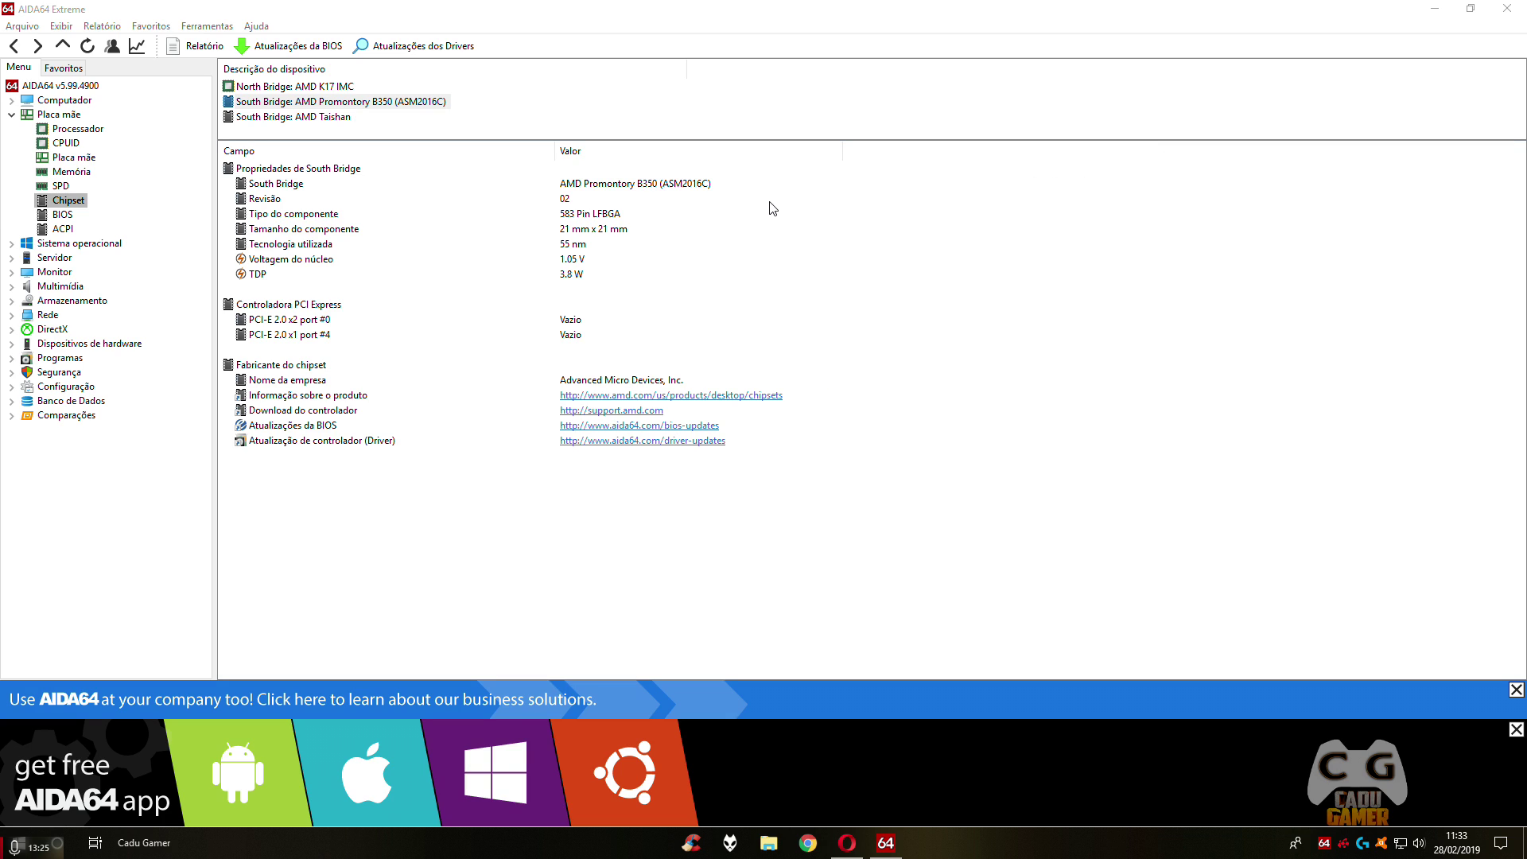
View the North Bridge AMD K17 IMC details in AIDA64 and close the program.
click(272, 87)
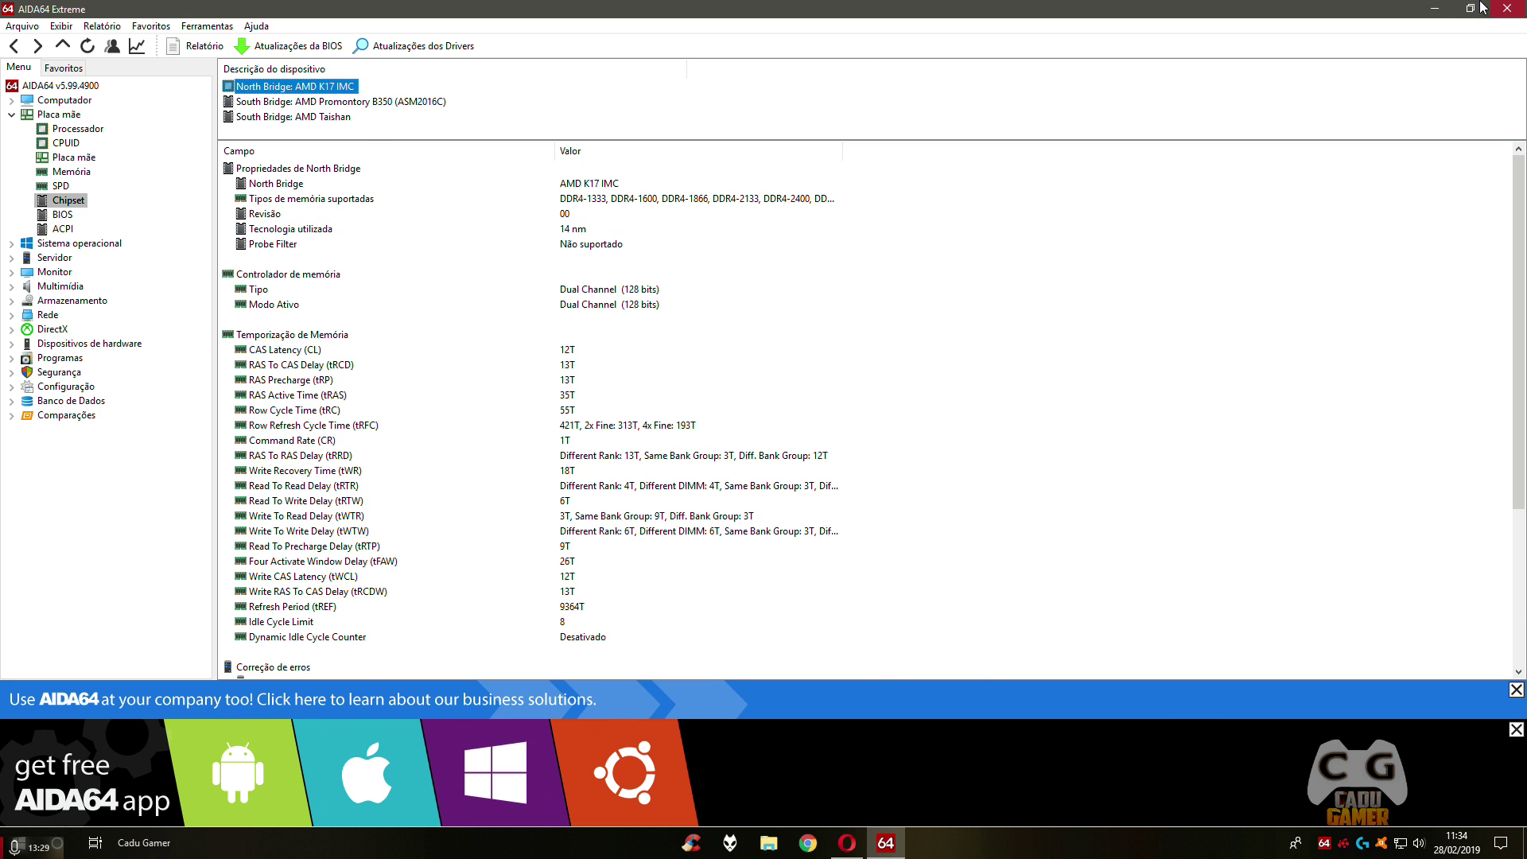
click(1506, 8)
drag(400, 256, 342, 182)
drag(1303, 730, 1372, 692)
drag(342, 182, 289, 228)
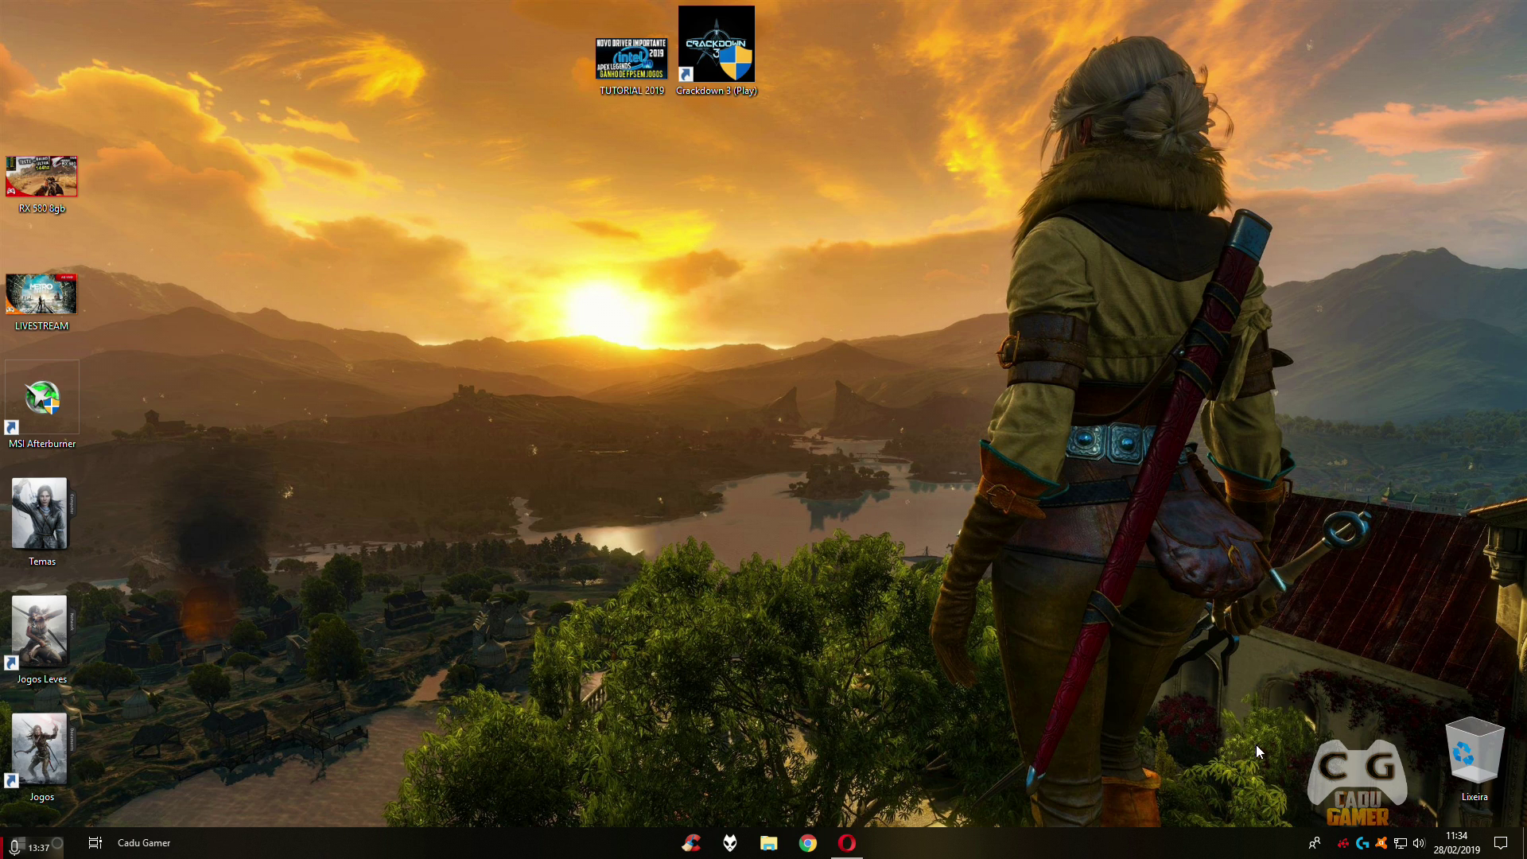
drag(1198, 640, 302, 213)
drag(262, 163, 943, 653)
drag(427, 233, 305, 87)
drag(235, 48, 981, 534)
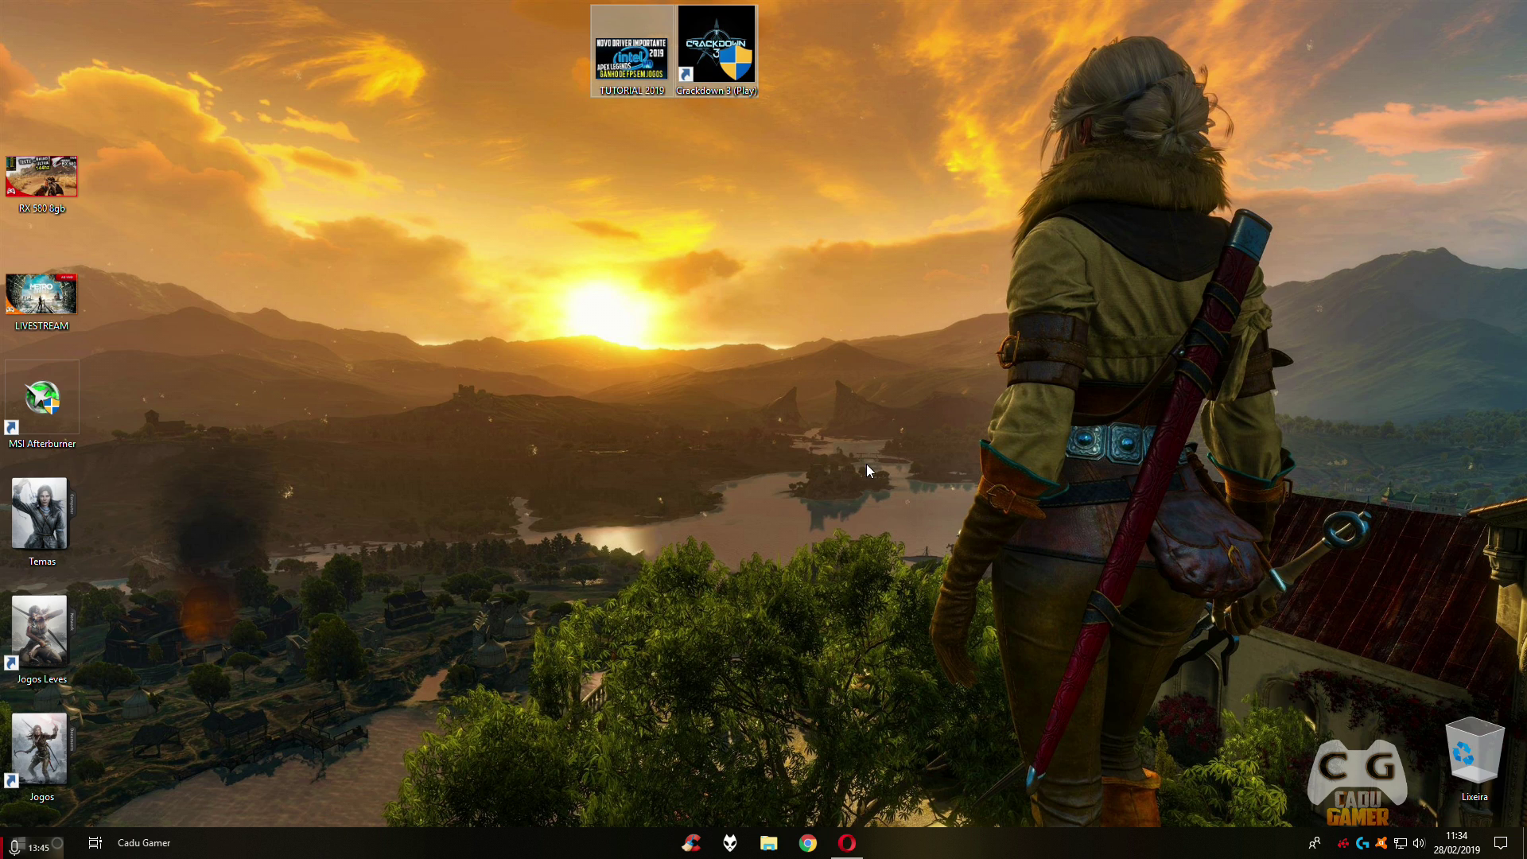
drag(360, 142, 883, 531)
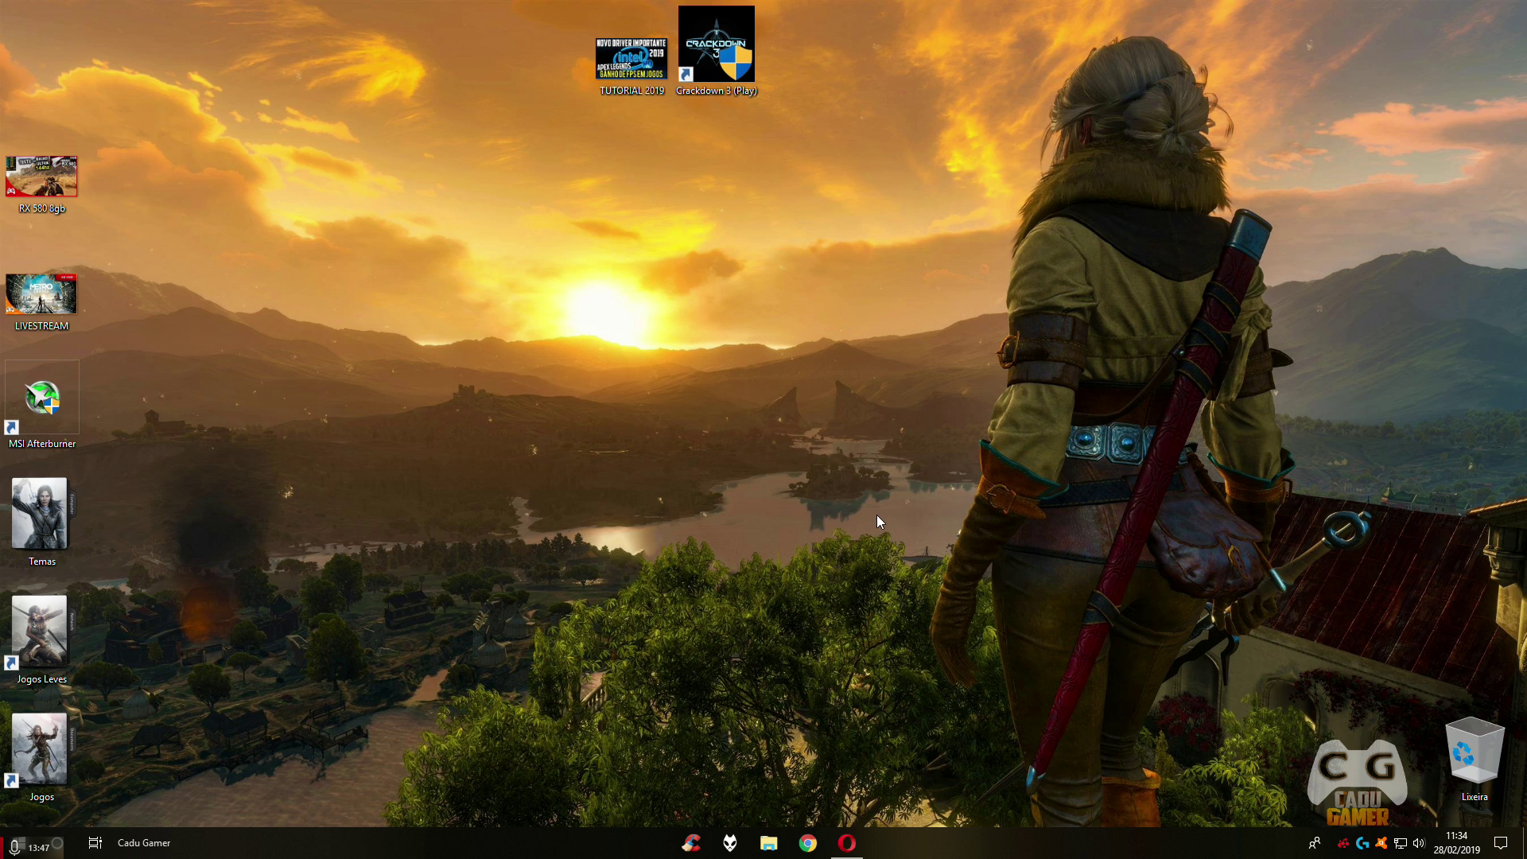